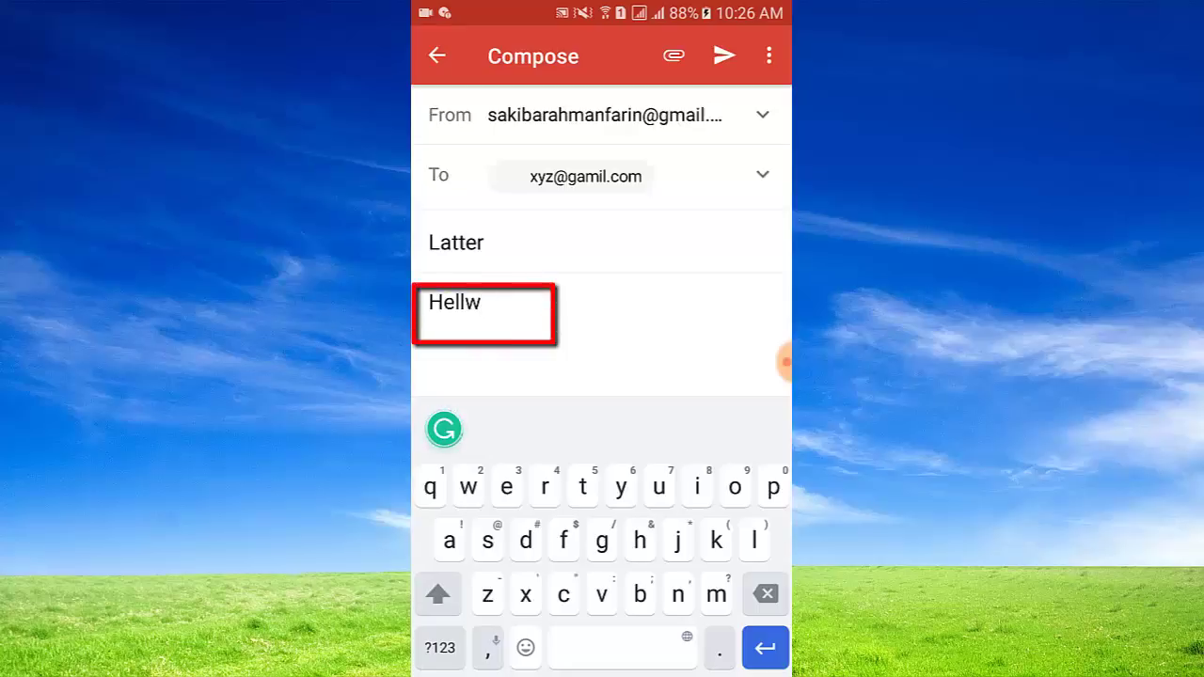
Add a comma, accept Grammarly's 'Hello' fix for Hellw, and type 'how are you'
text(,)
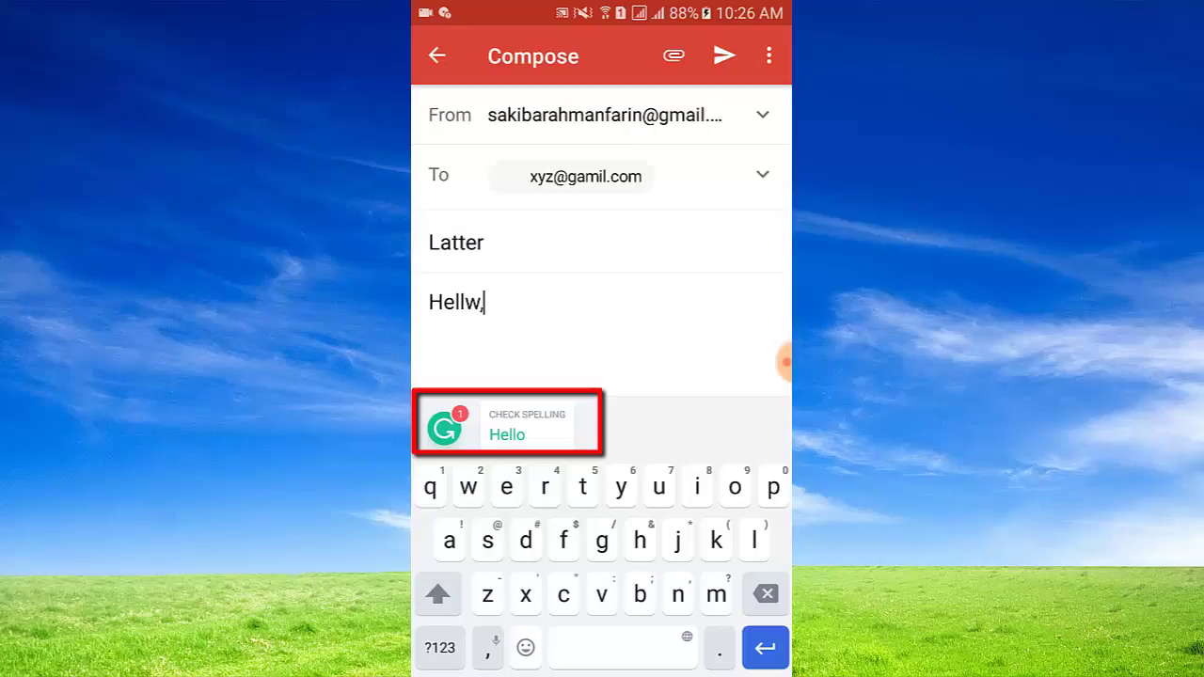
click(513, 428)
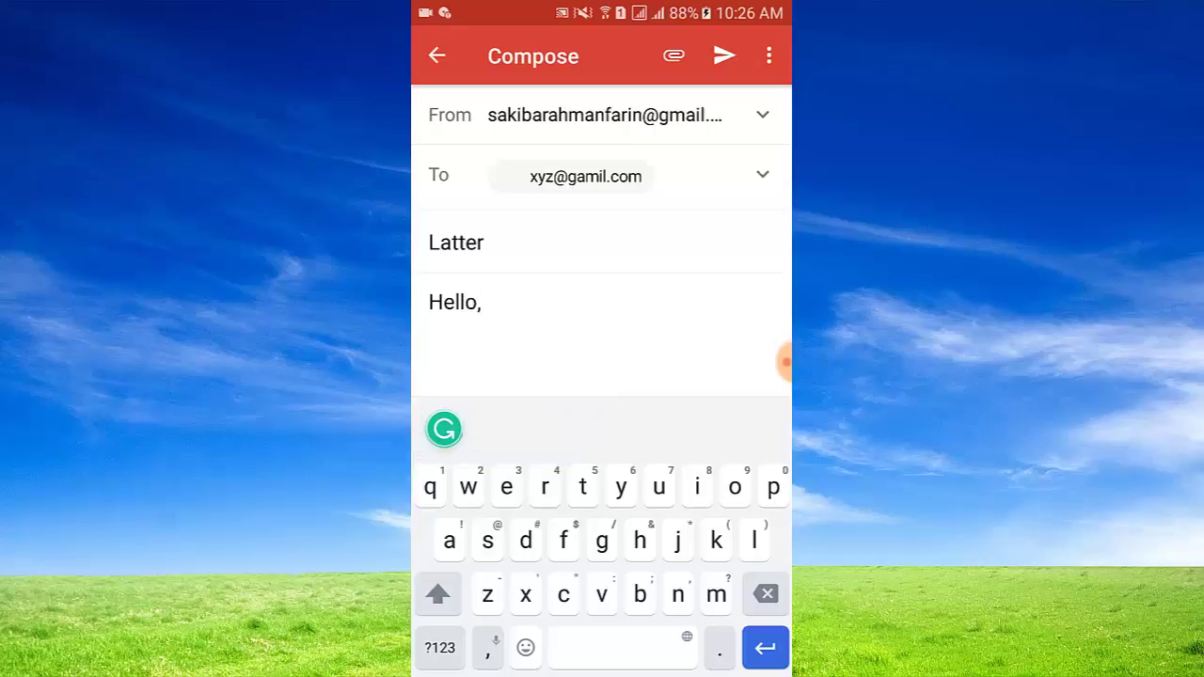
text(how )
text(are )
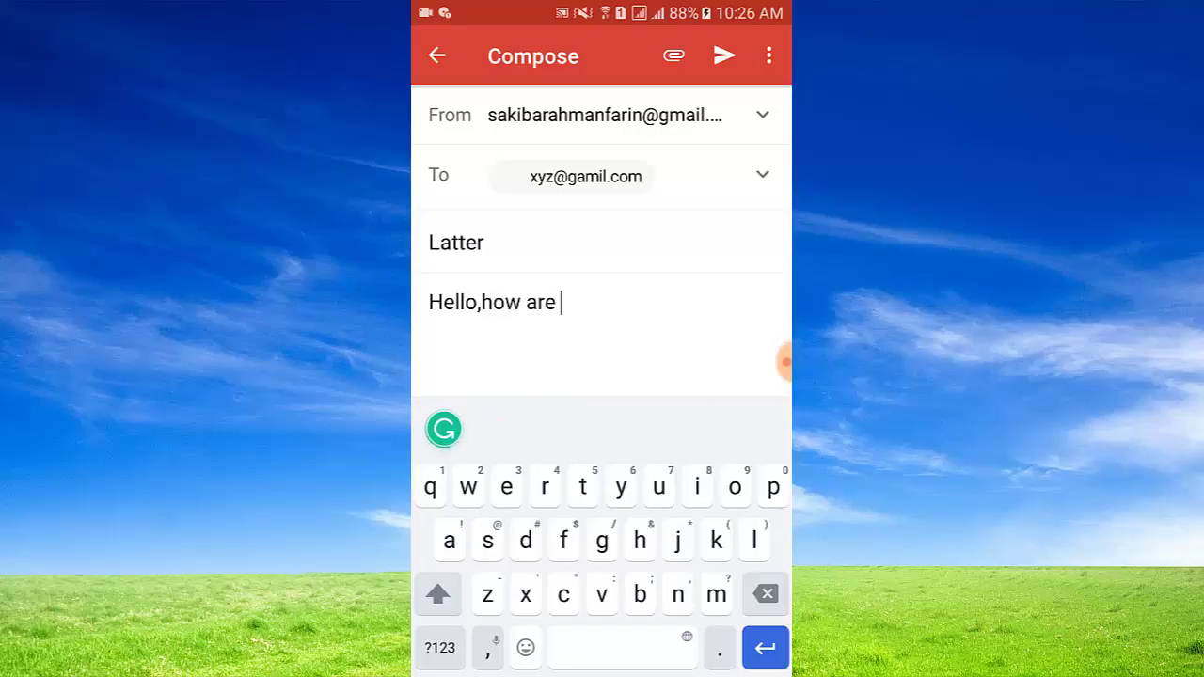
text(you)
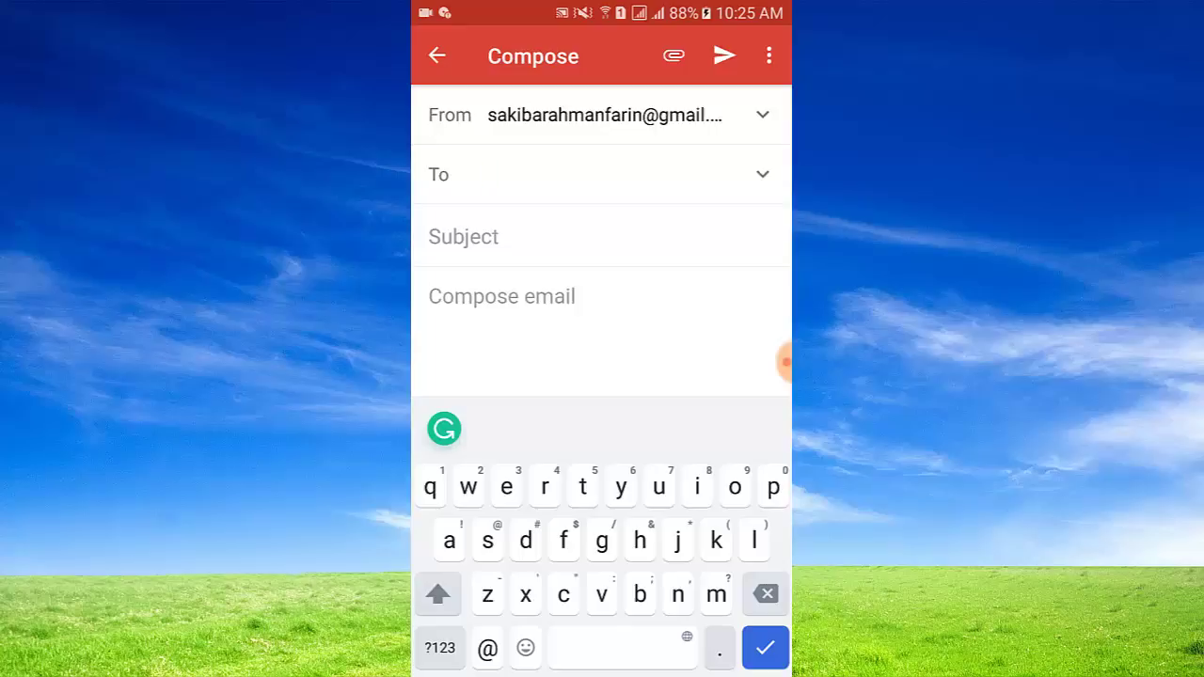
text(xyz@gamil.com)
click(502, 299)
click(463, 242)
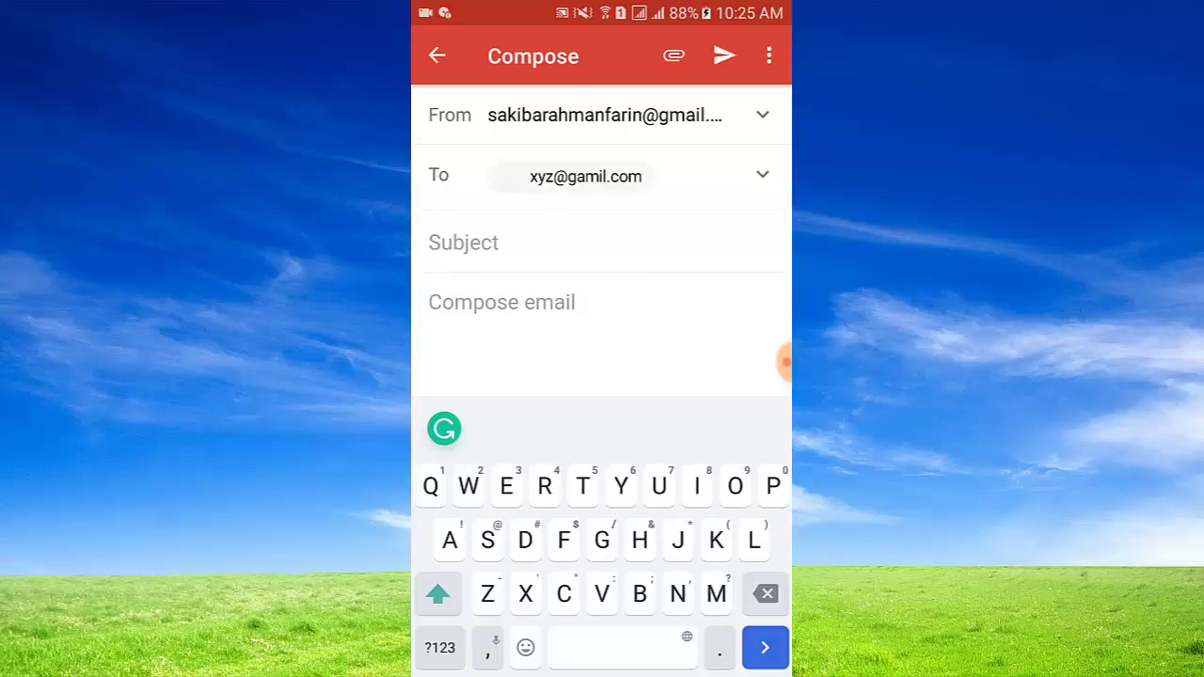
text(La)
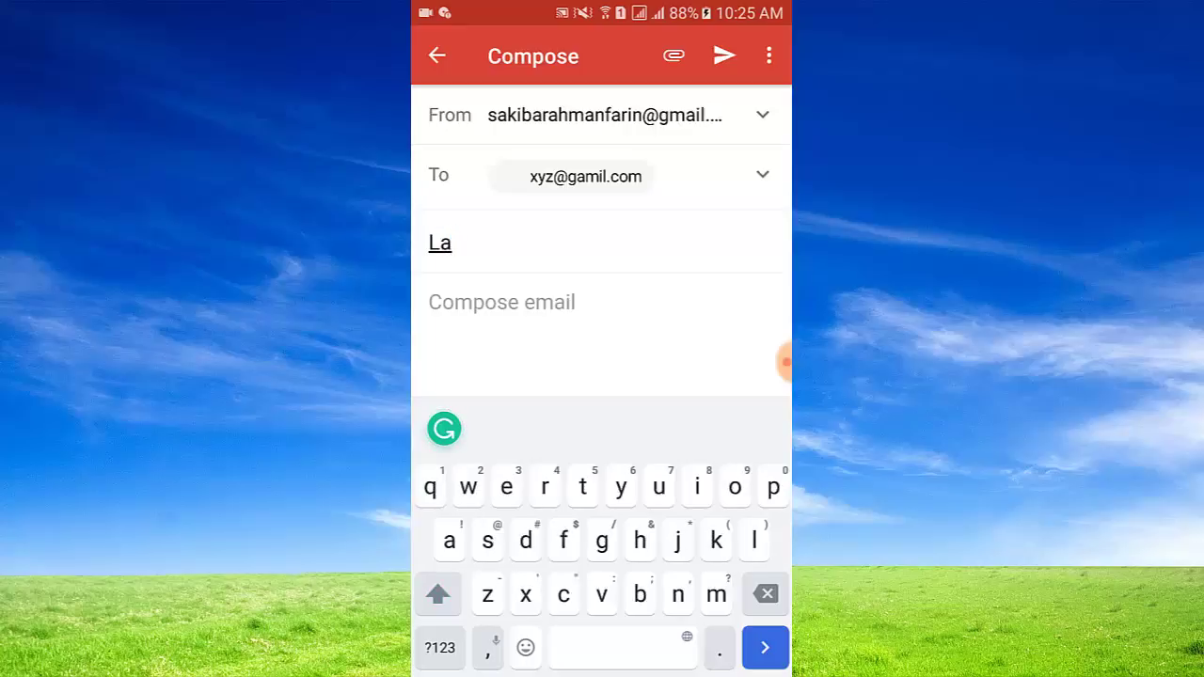
text(tter)
key(Return)
click(470, 303)
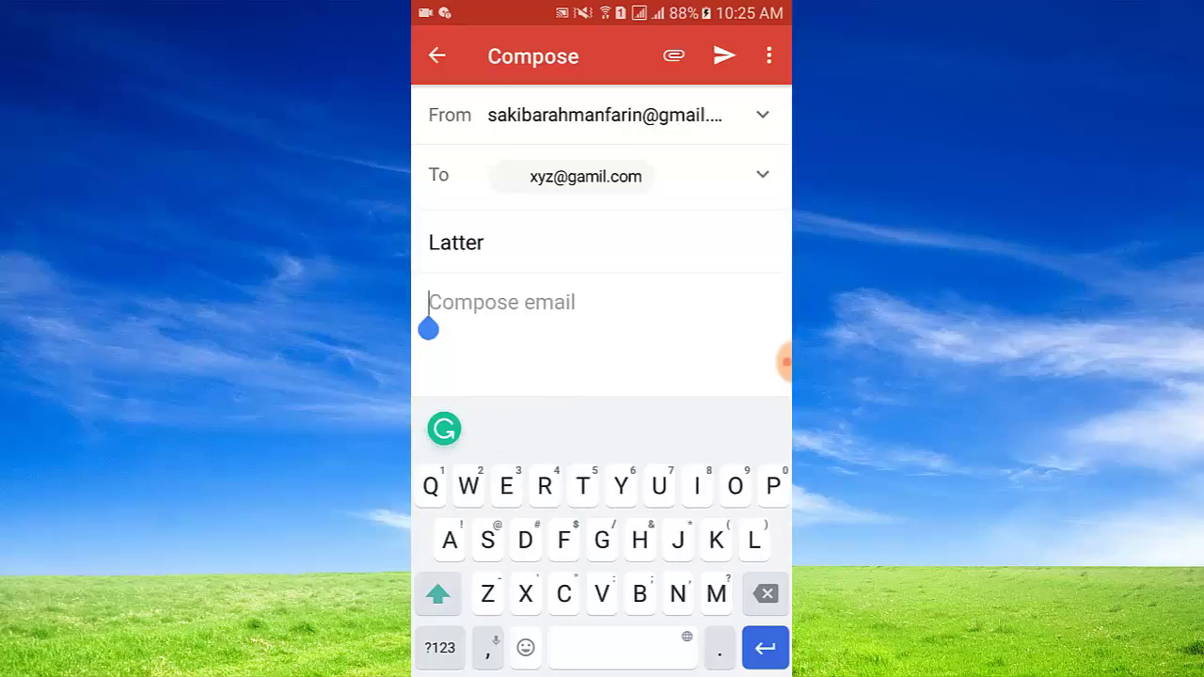
Write 'Hello, how are you', using Grammarly's 'Hello' spelling fix and its add-a-space suggestion
text(Hl)
key(BackSpace)
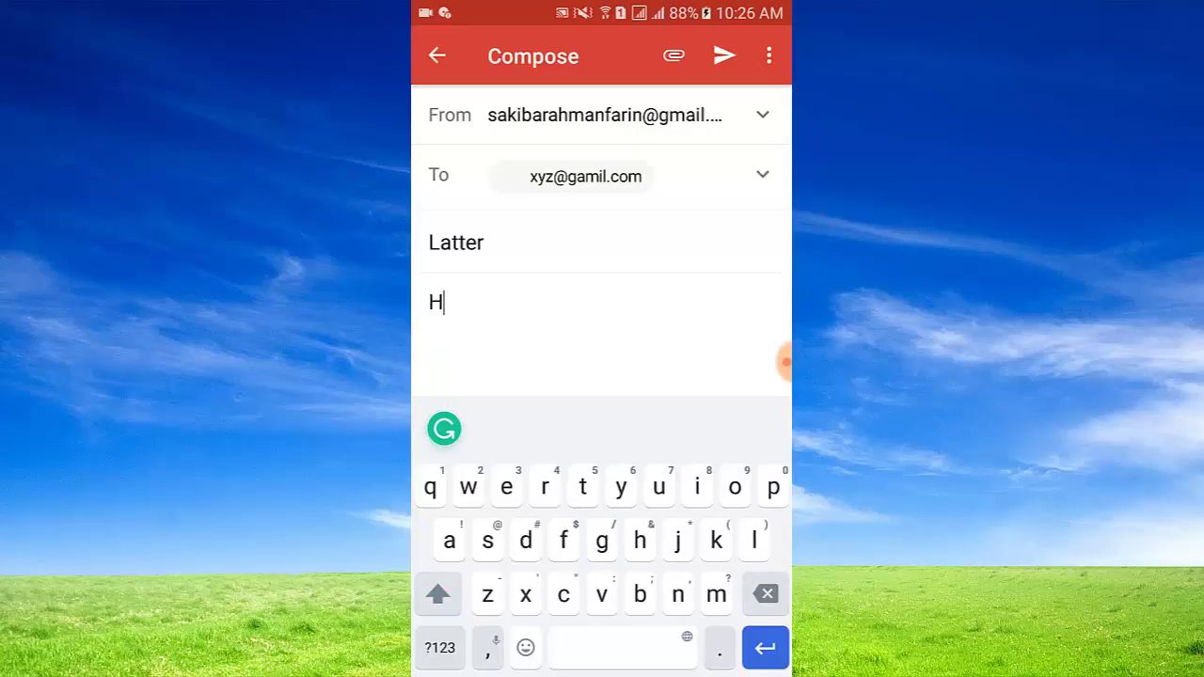
text(ell)
text(w)
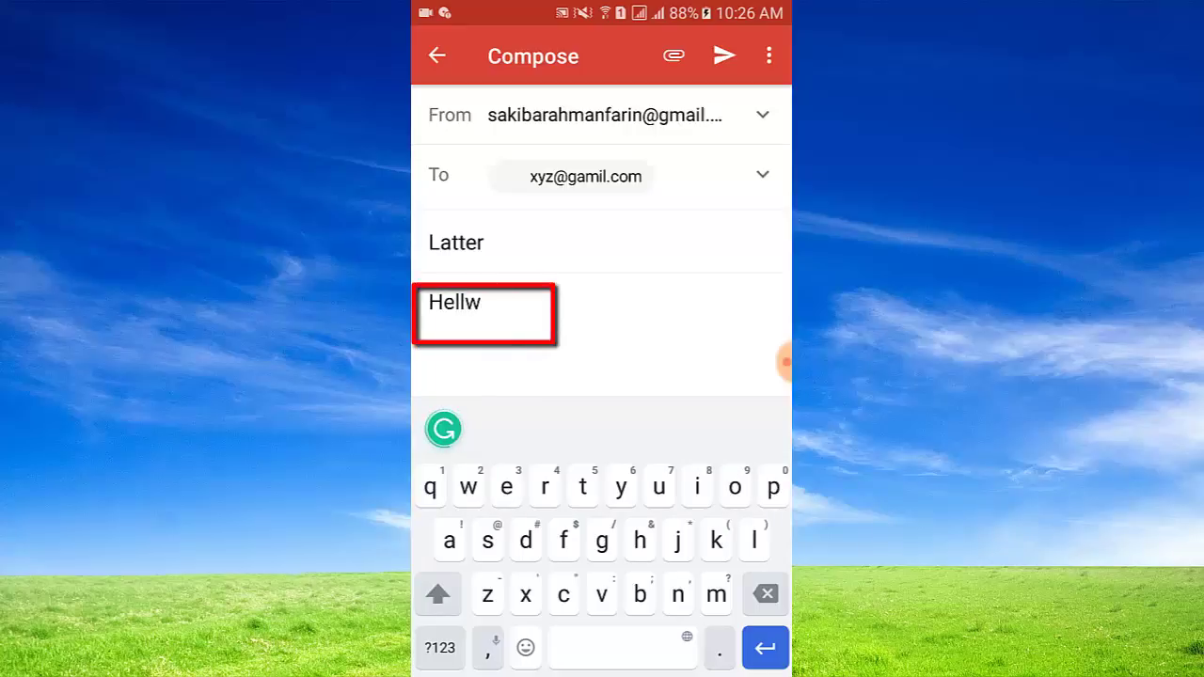
text(,)
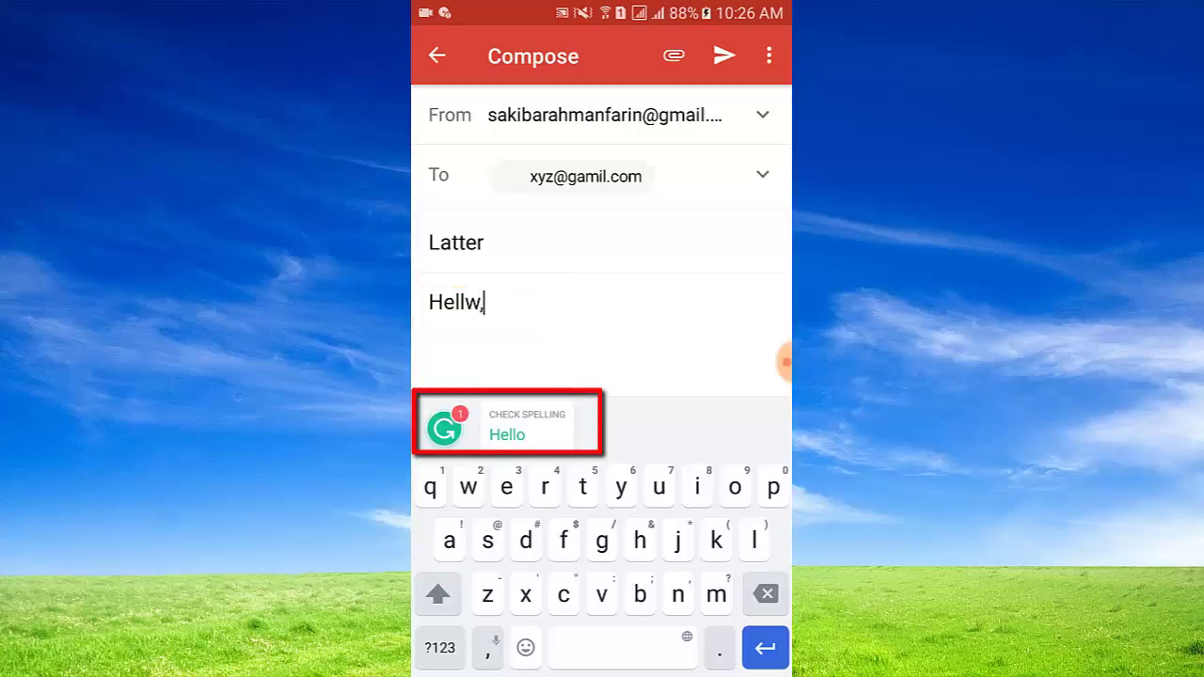
click(507, 434)
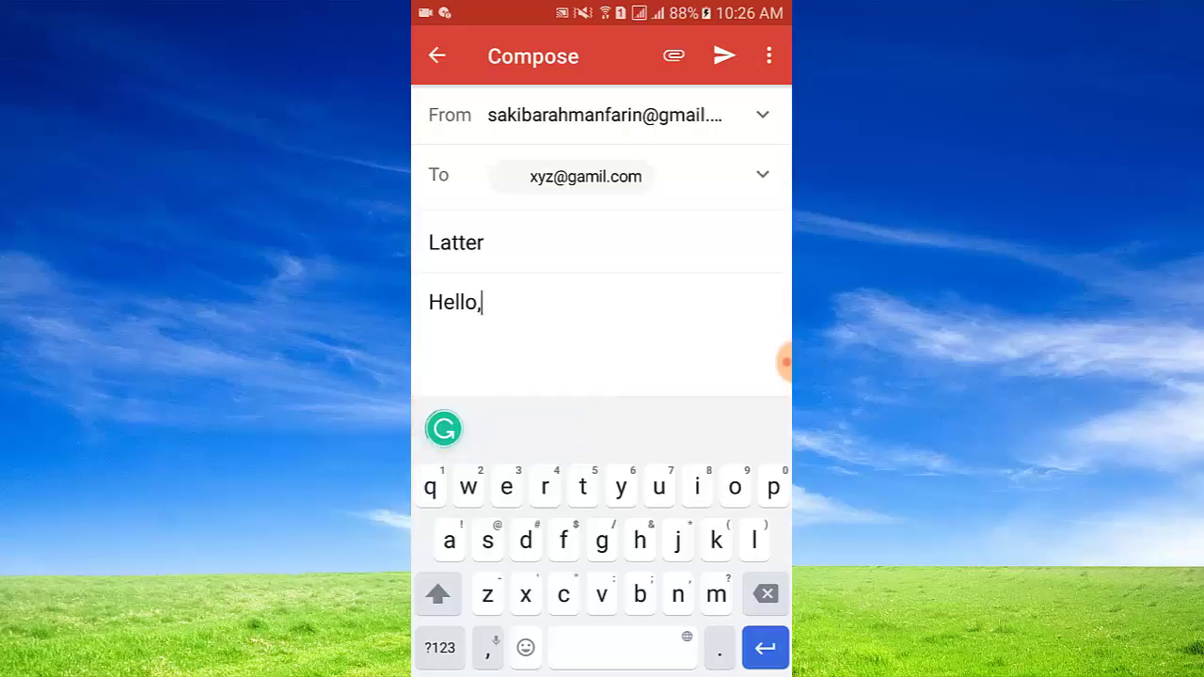
text(how are you)
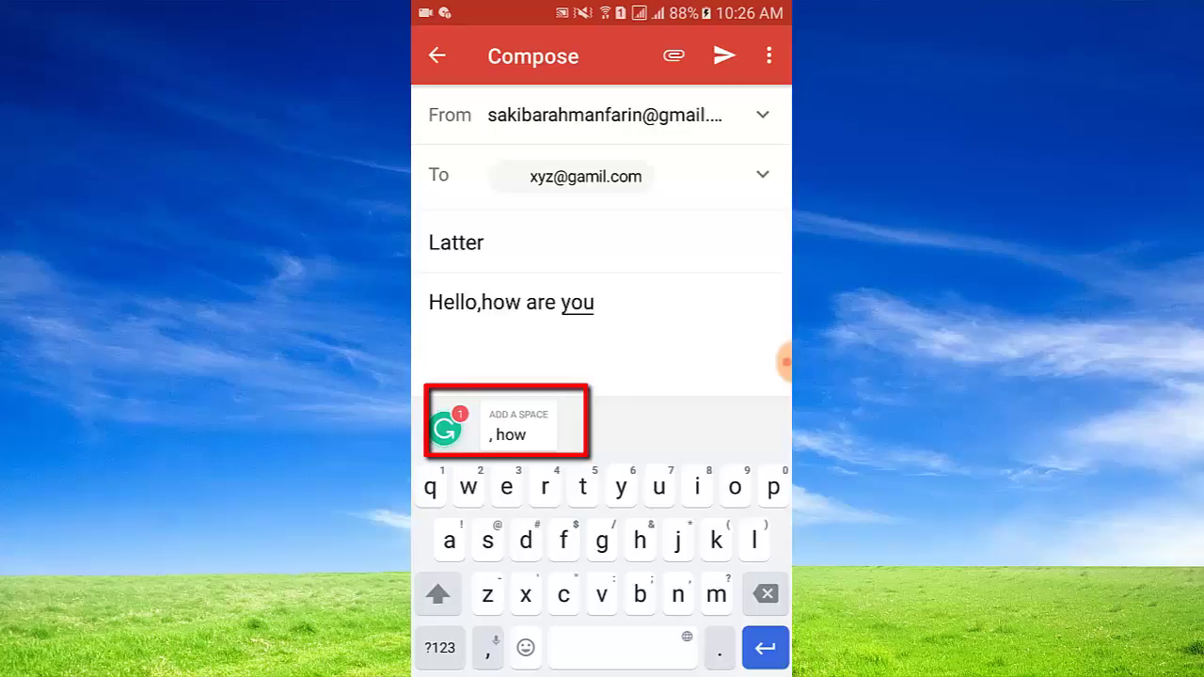
click(517, 428)
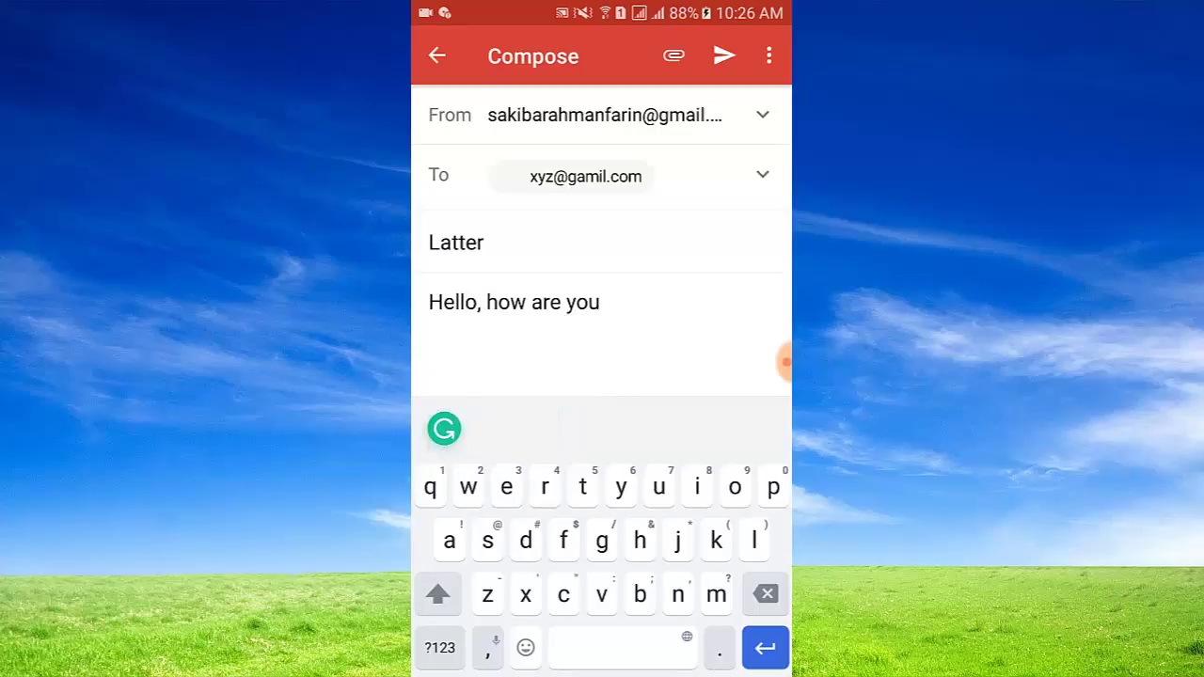
click(602, 302)
Add ', I am fine. I am writing a lattar' and accept Grammarly's 'latter' correction
text(,)
text(i)
text( am )
text(fine)
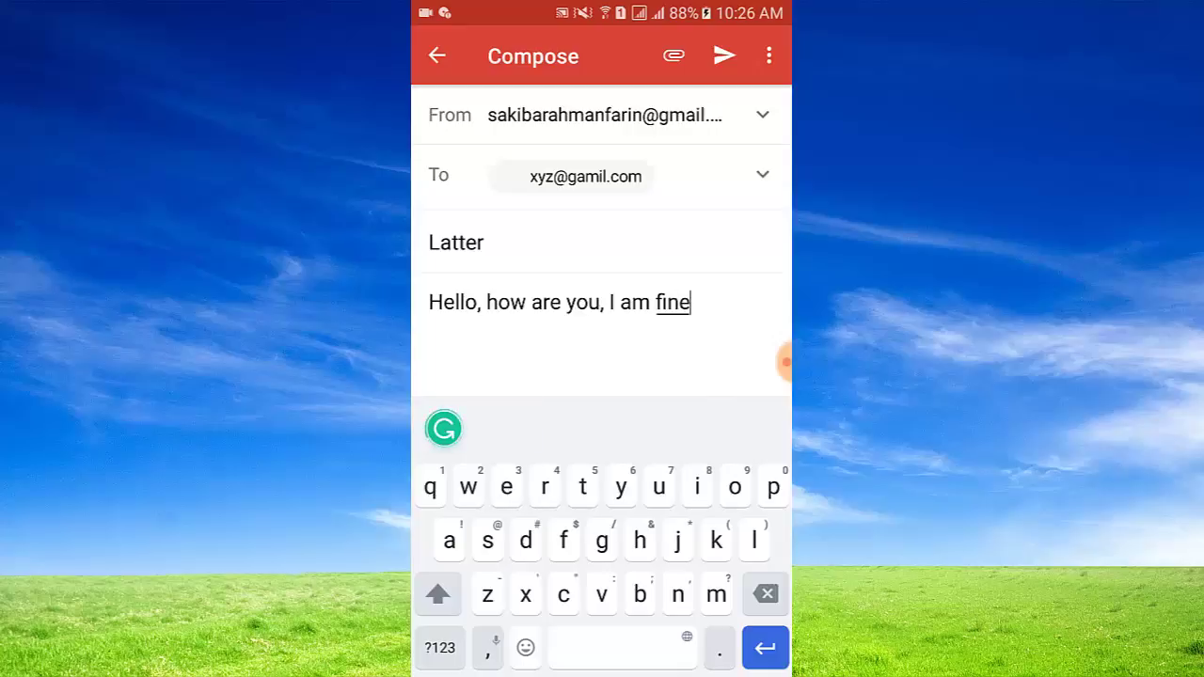
text(.)
text( I)
text( am )
text(w)
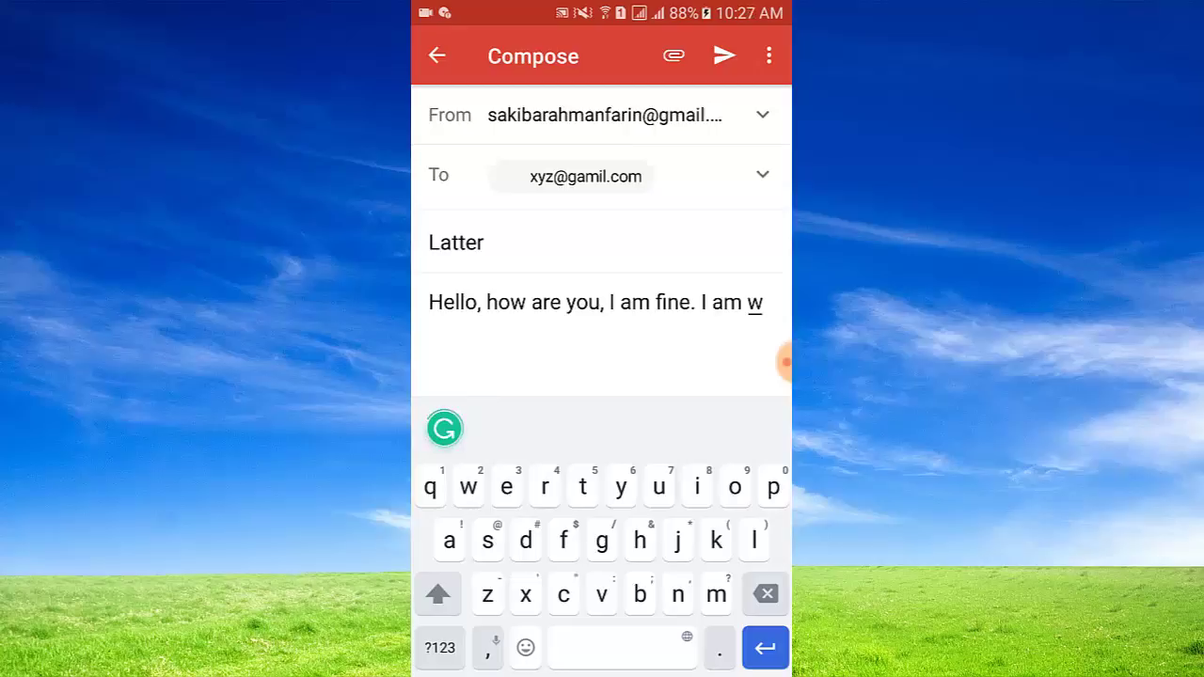
text(riting )
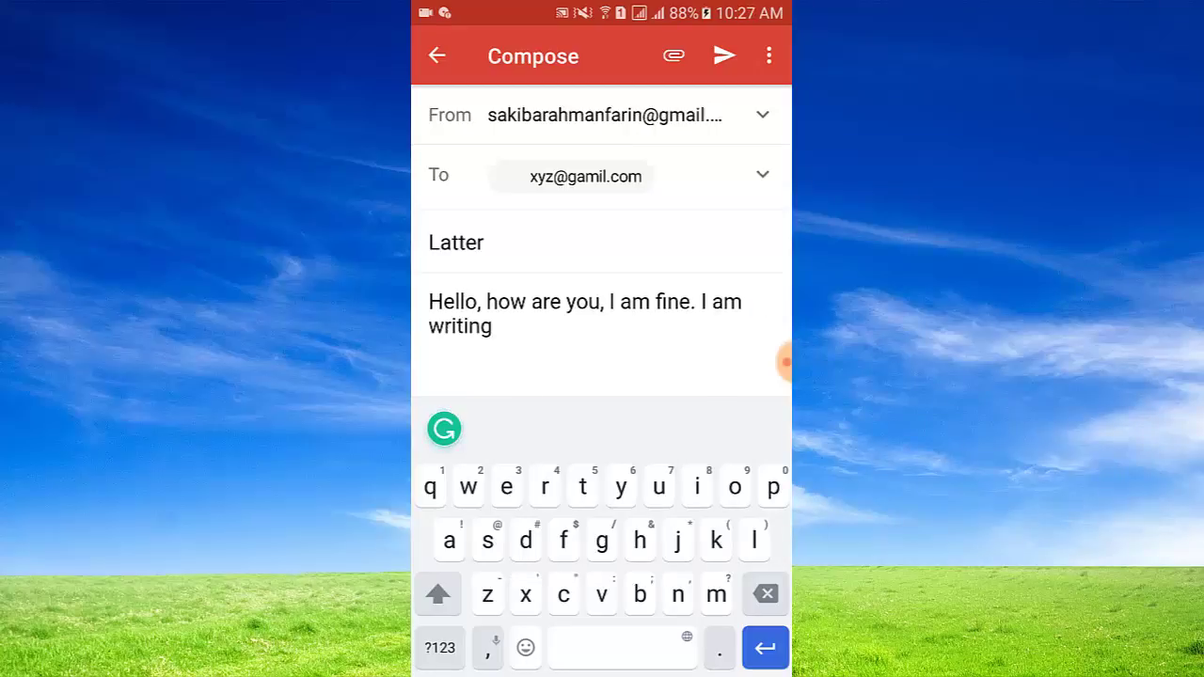
text(a )
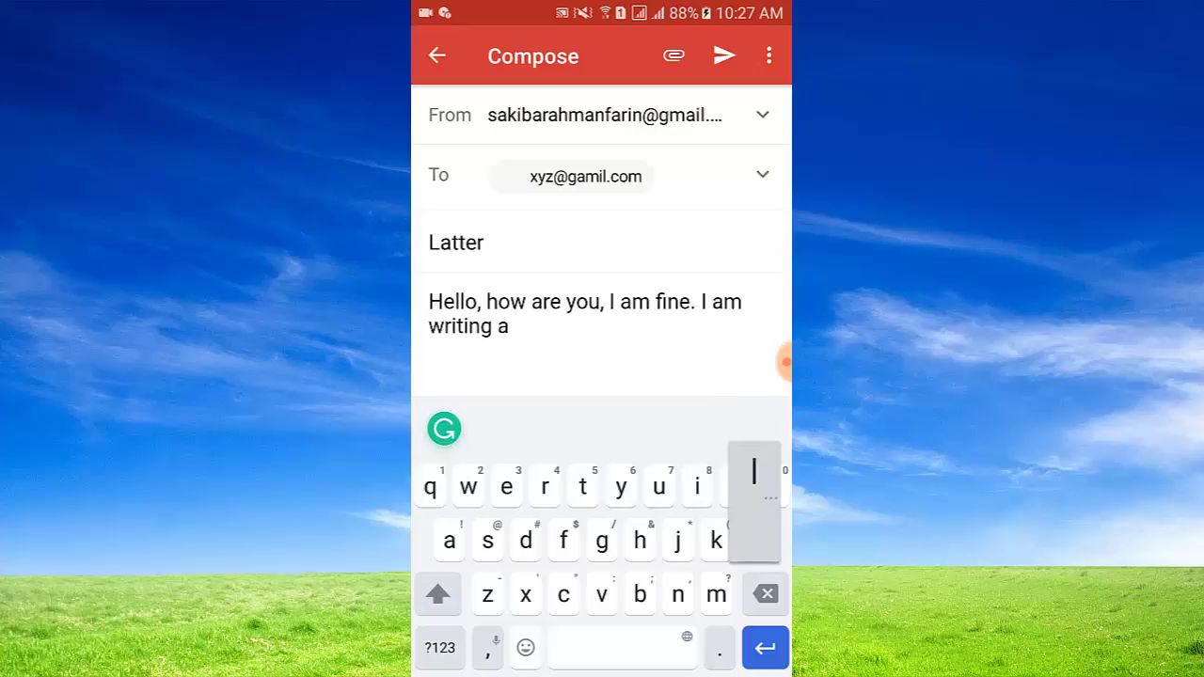
text(la)
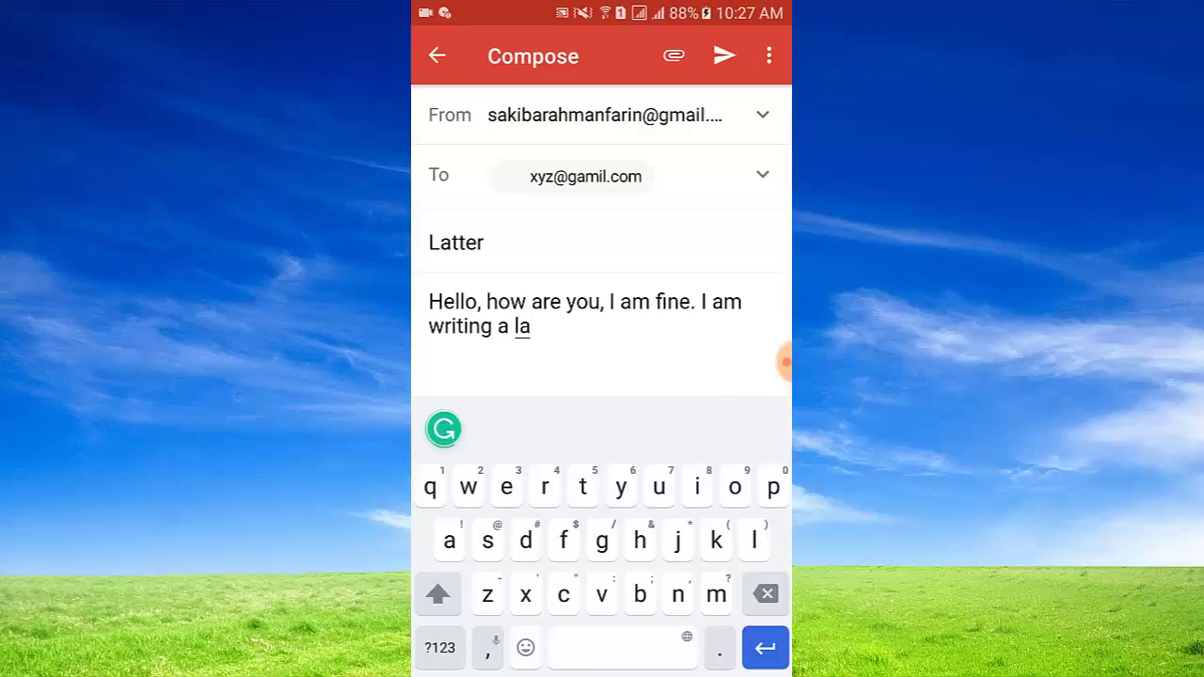
text(ttar)
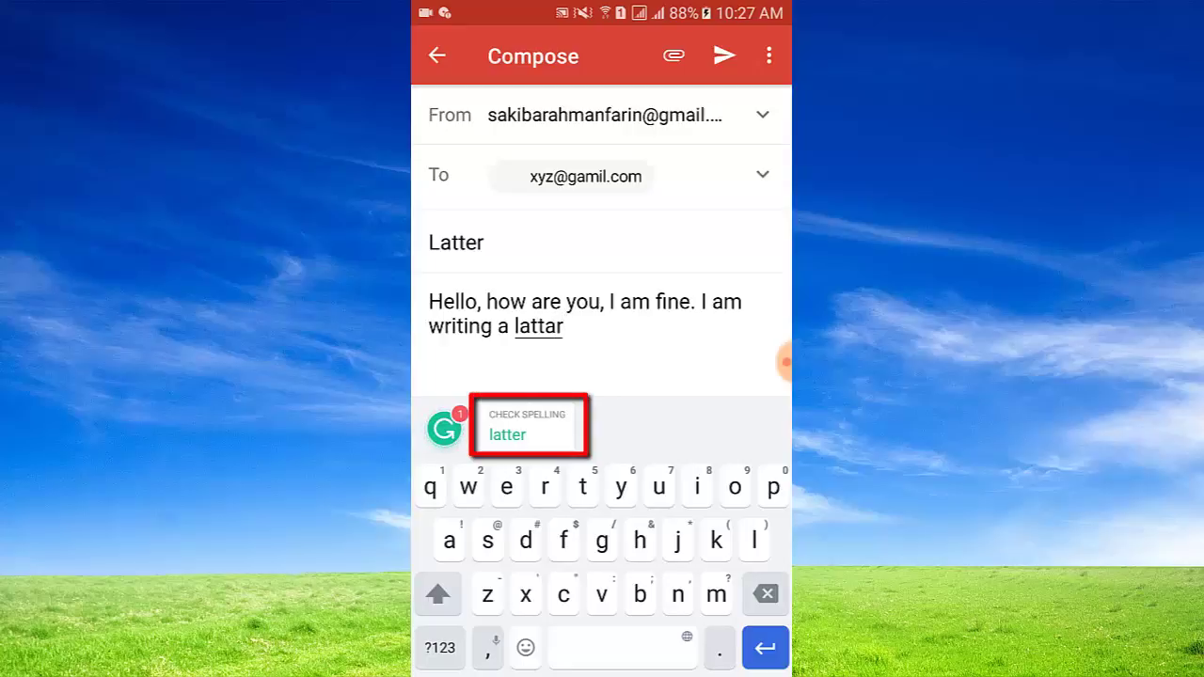
click(507, 435)
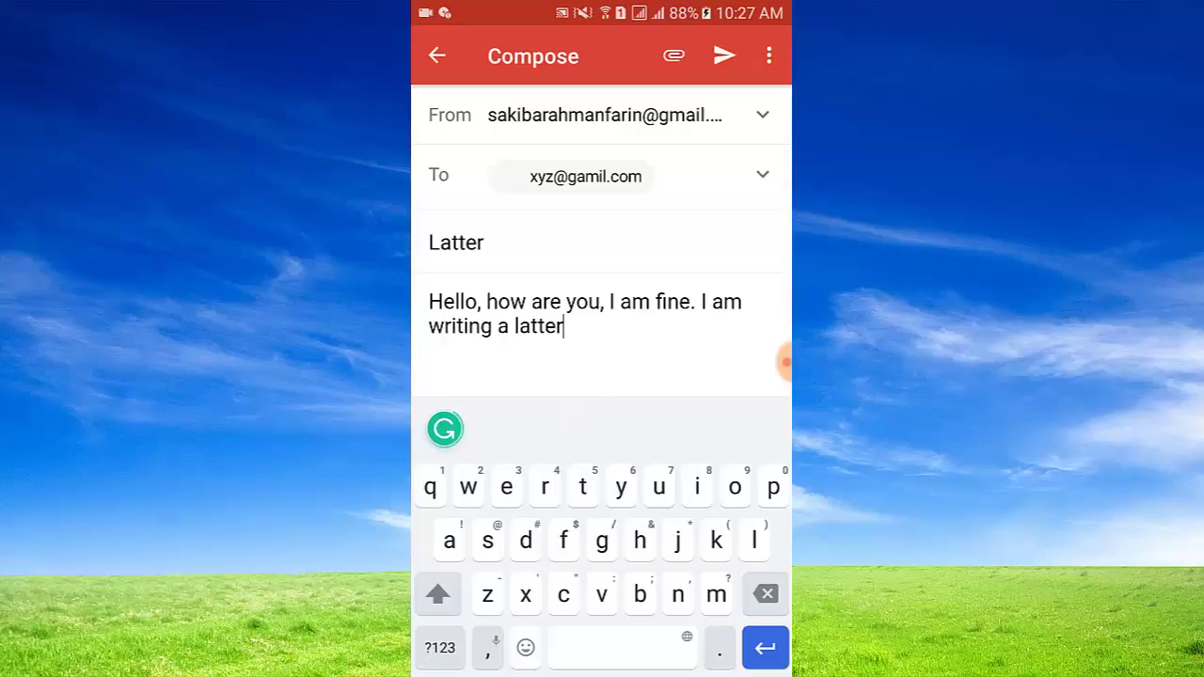
Type 'foy you. When will you came.', then apply Grammarly's question-mark and 'come' suggestions
text(fo)
text(y)
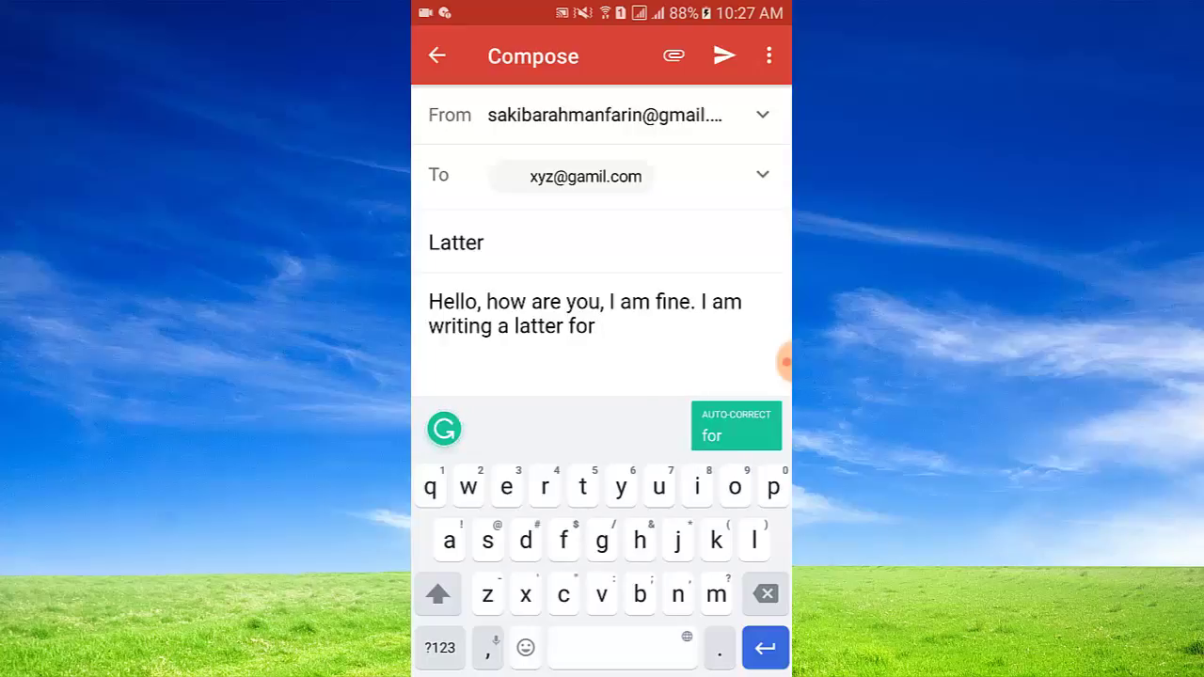
text( you.)
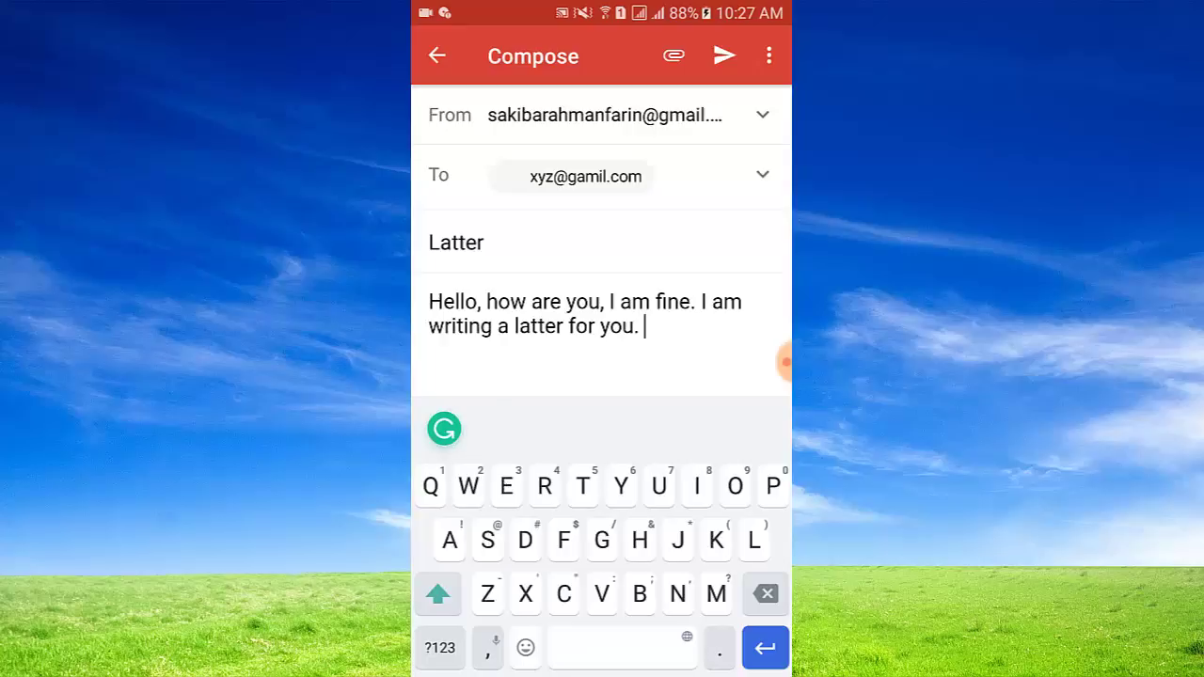
text(When )
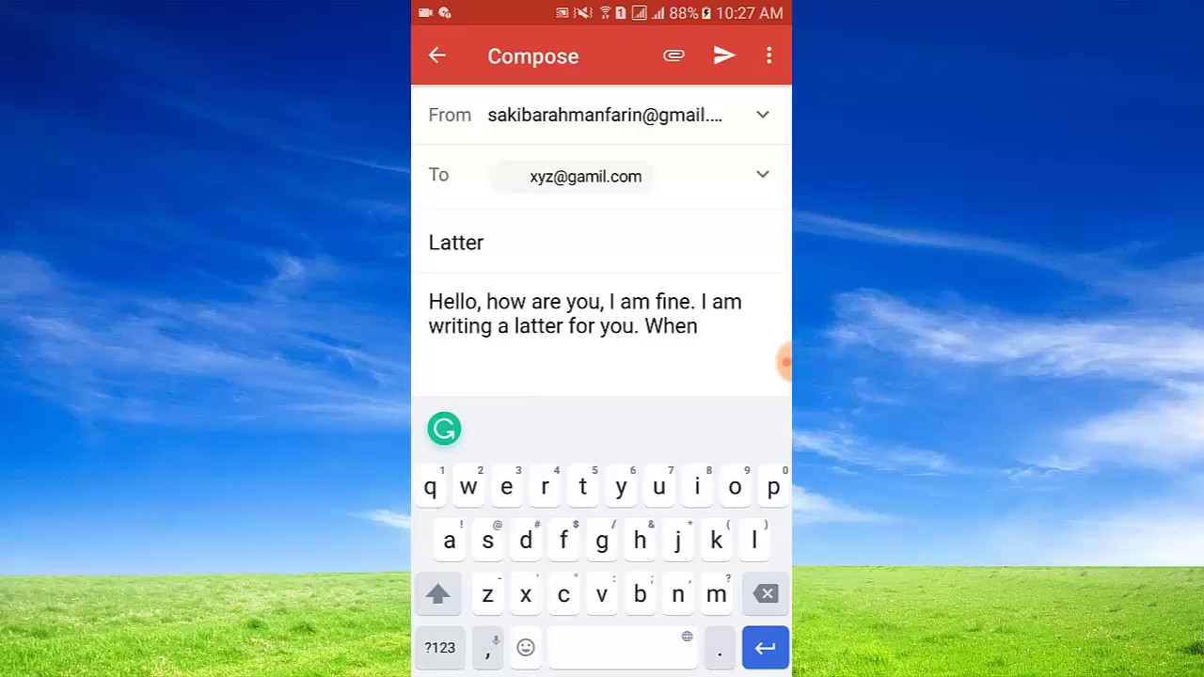
text(wi)
text(ll)
text( yo)
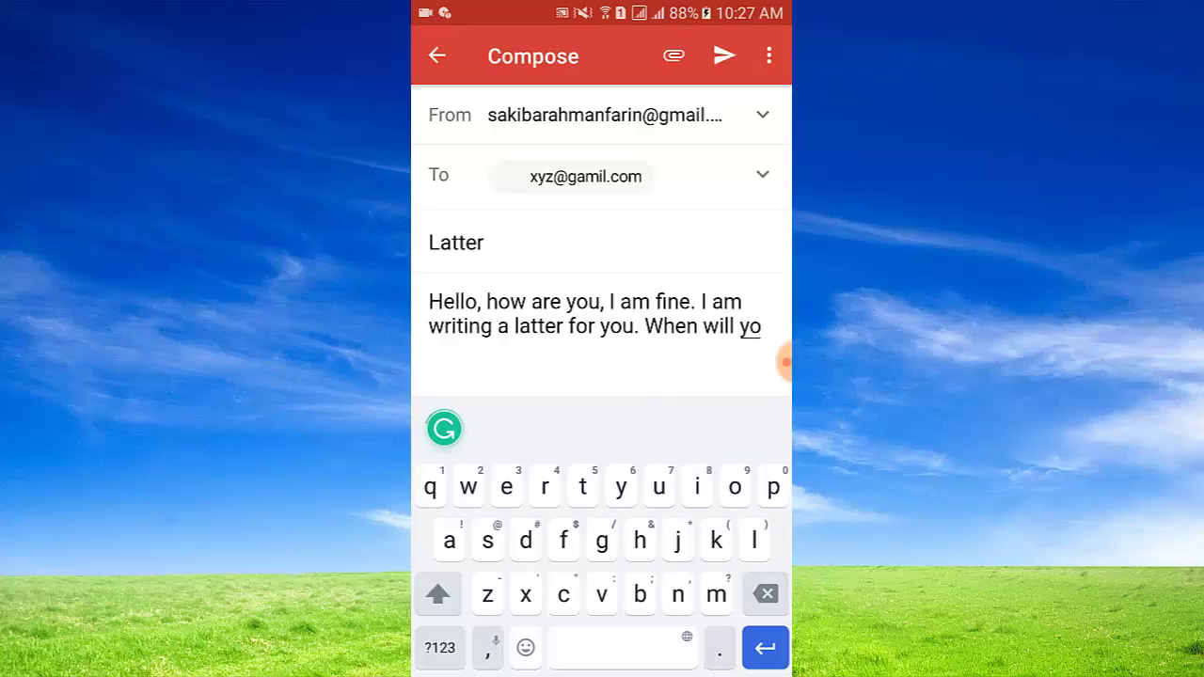
text(u)
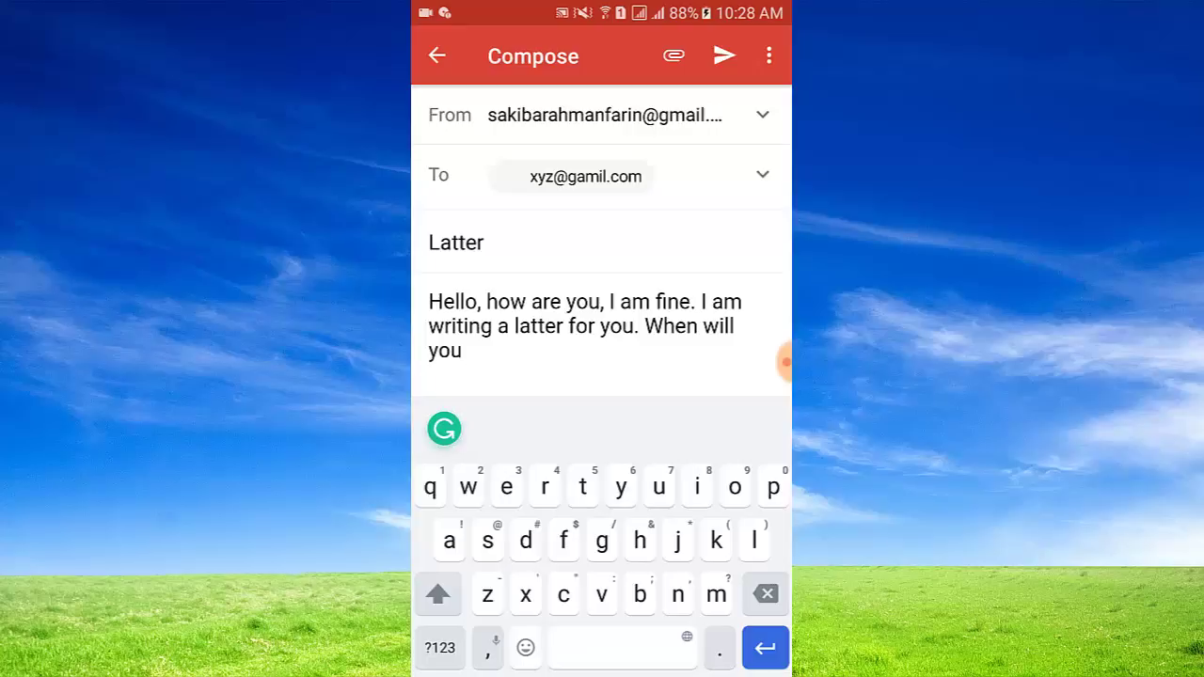
text( c)
text(a)
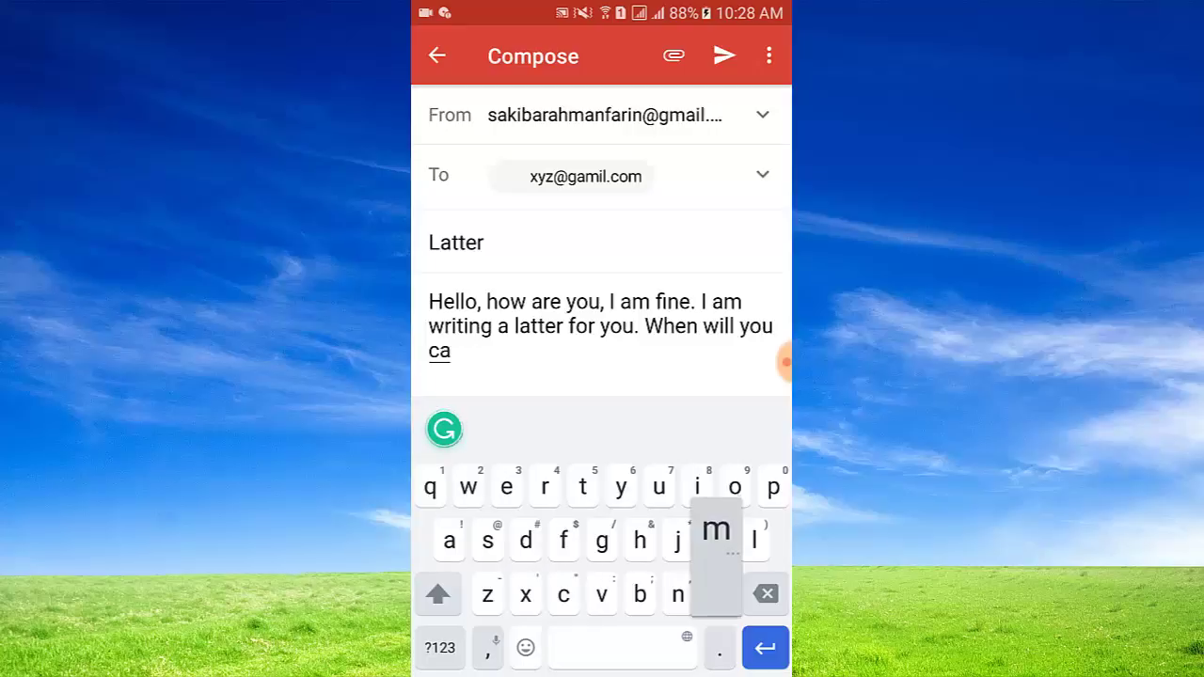
text(me)
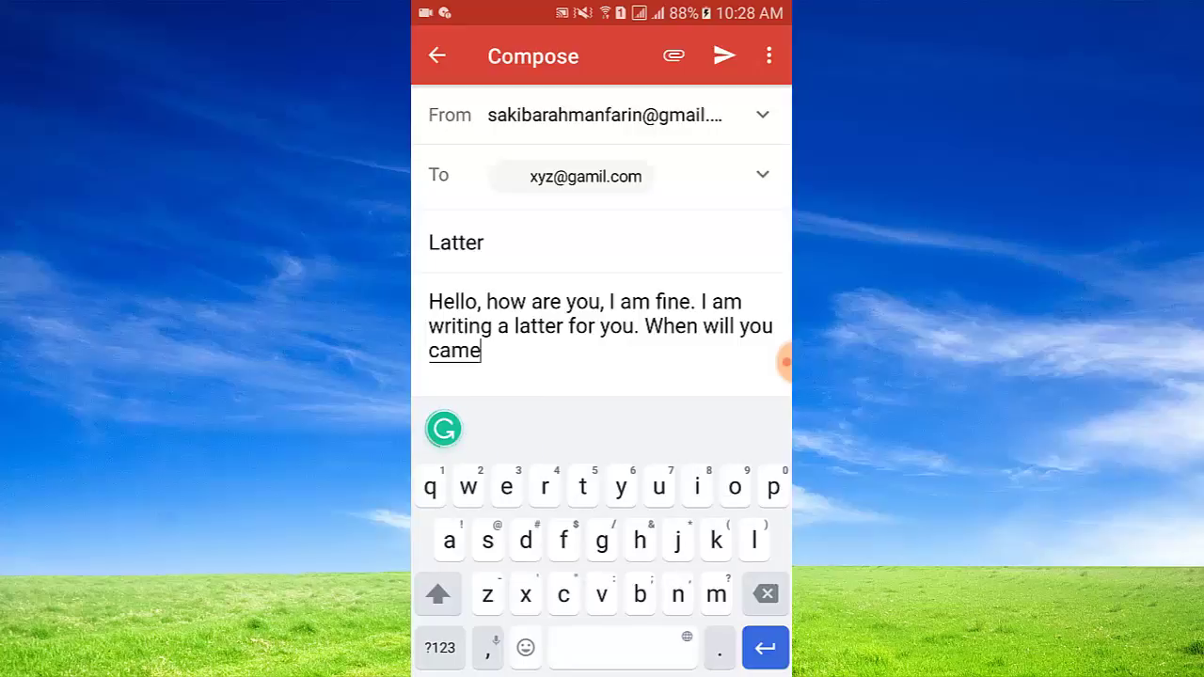
text(.)
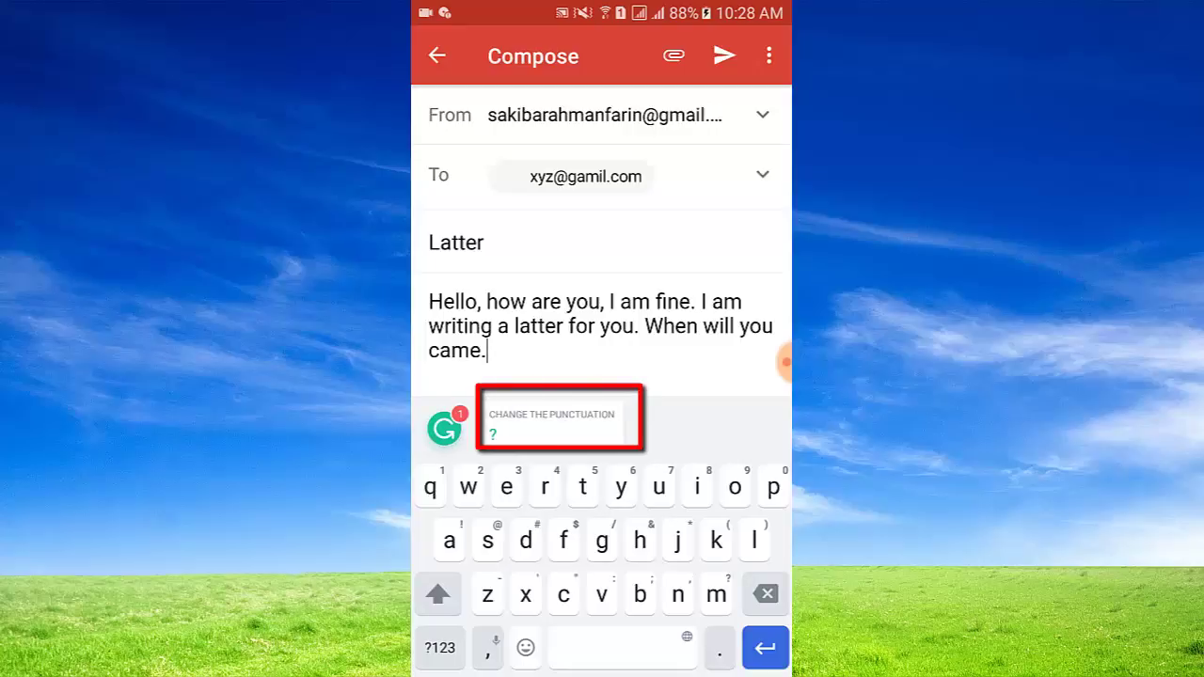
click(551, 423)
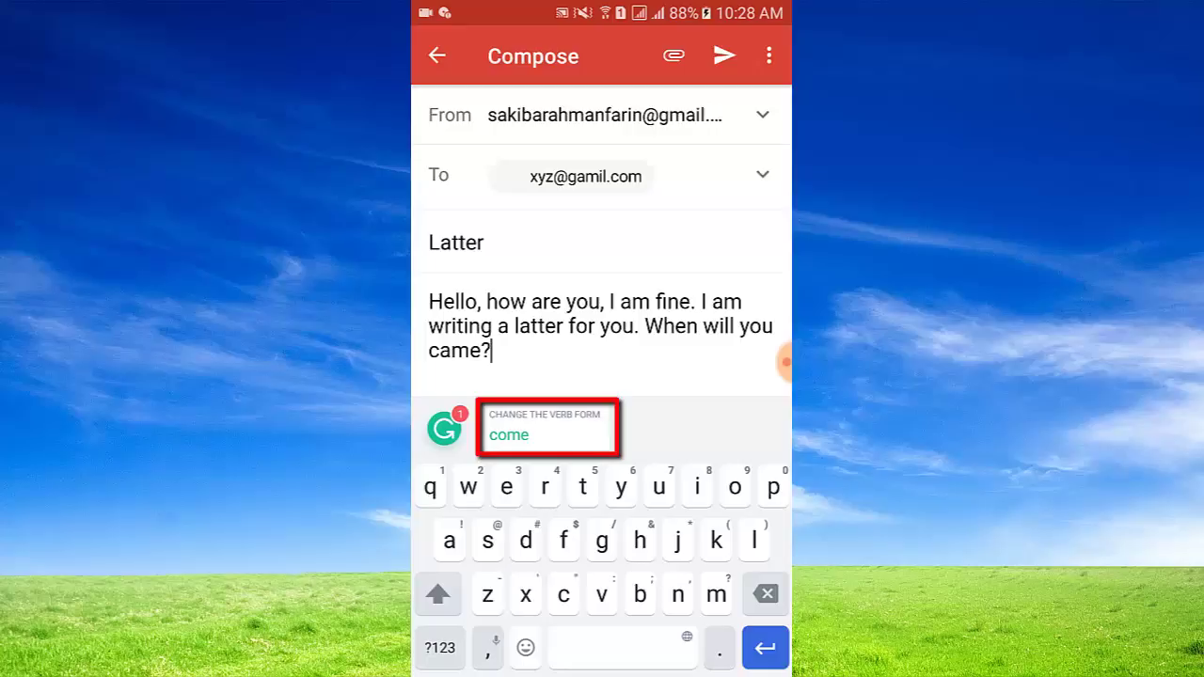
click(551, 428)
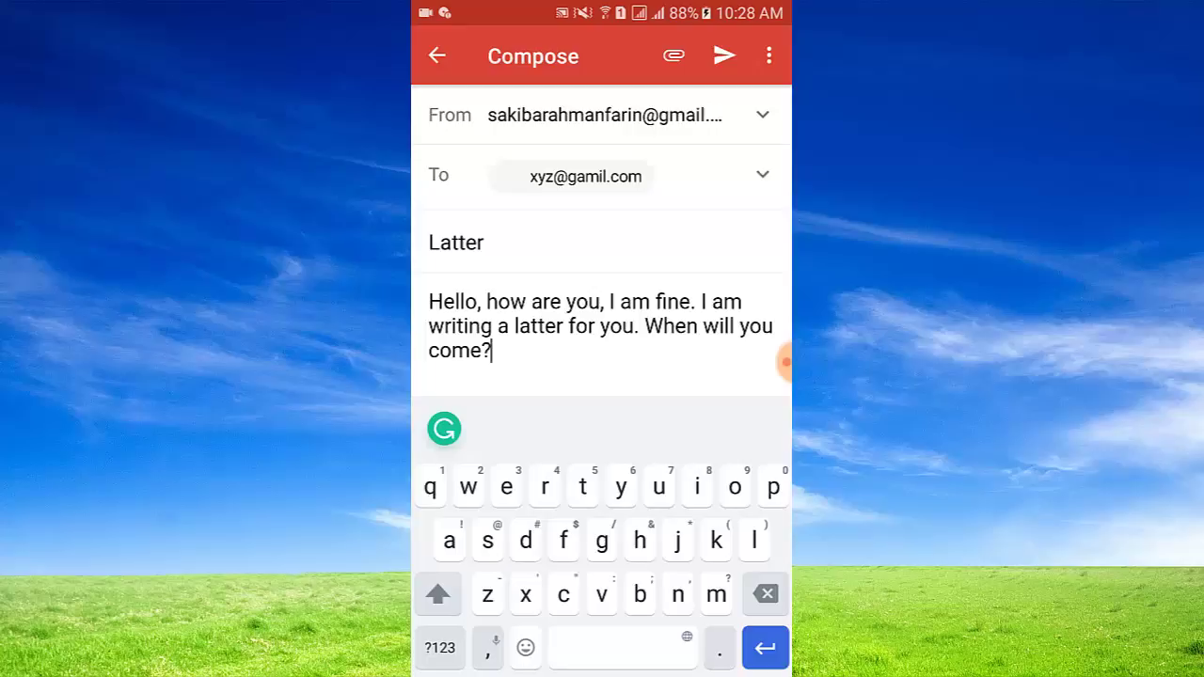
Leave Gmail, launch Grammarly, and choose to sign up with email
key(alt+Tab)
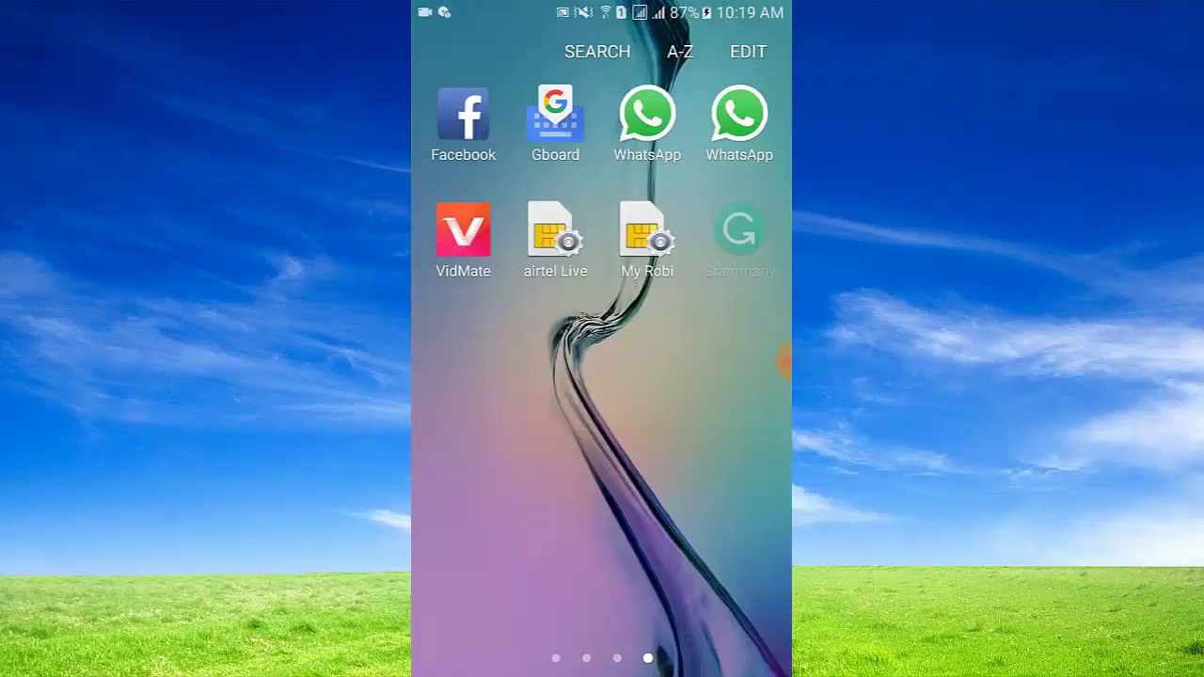
click(740, 231)
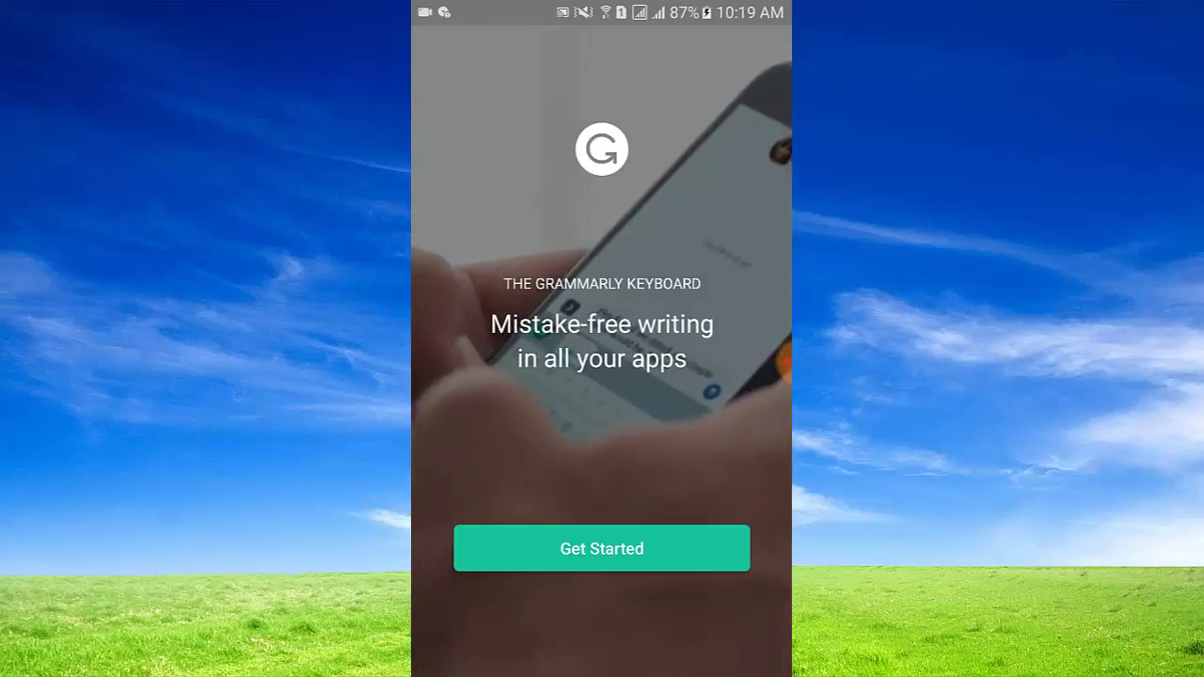
click(602, 548)
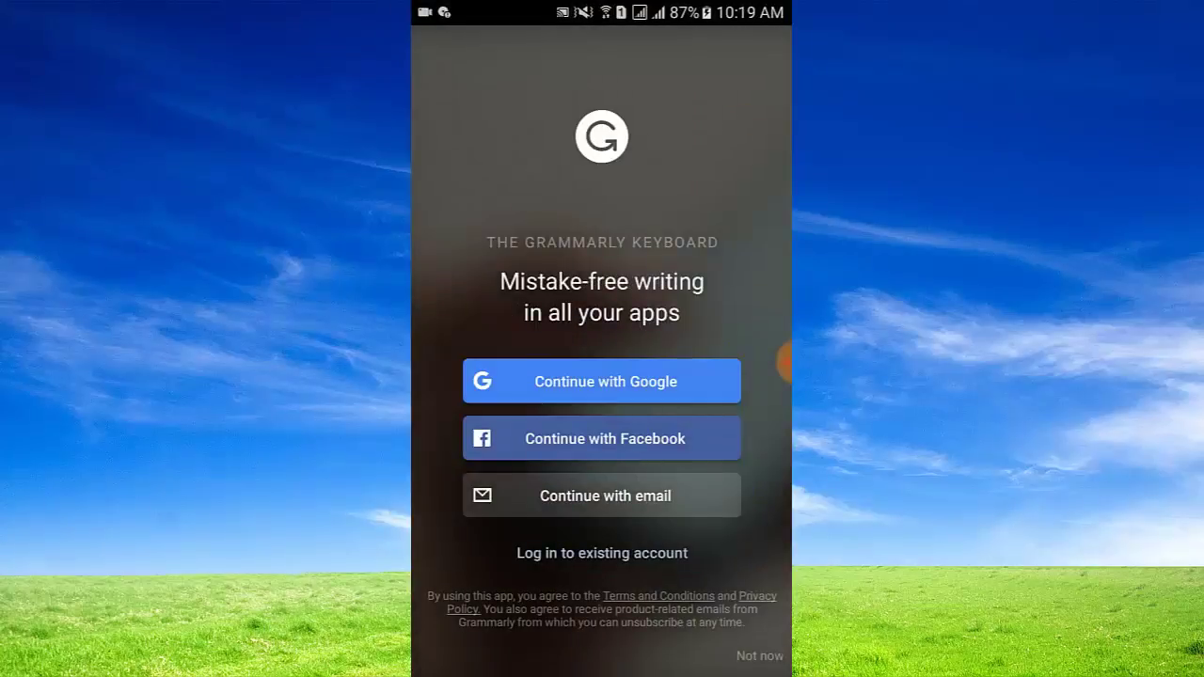
click(602, 496)
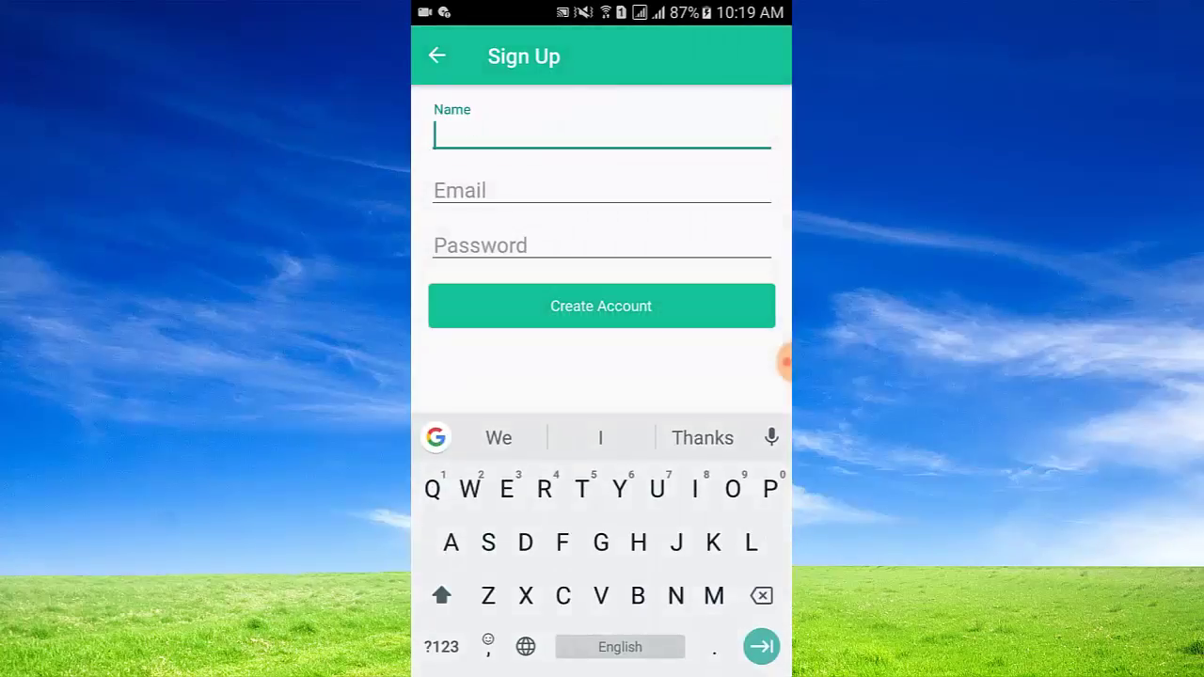
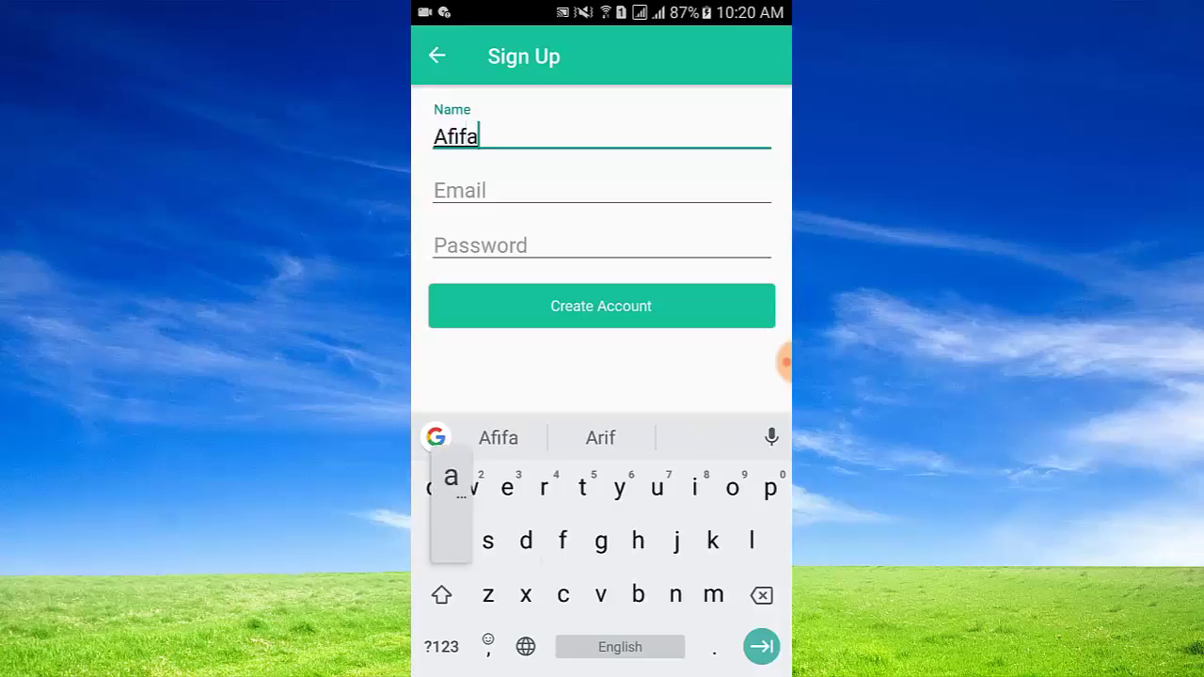
key(Tab)
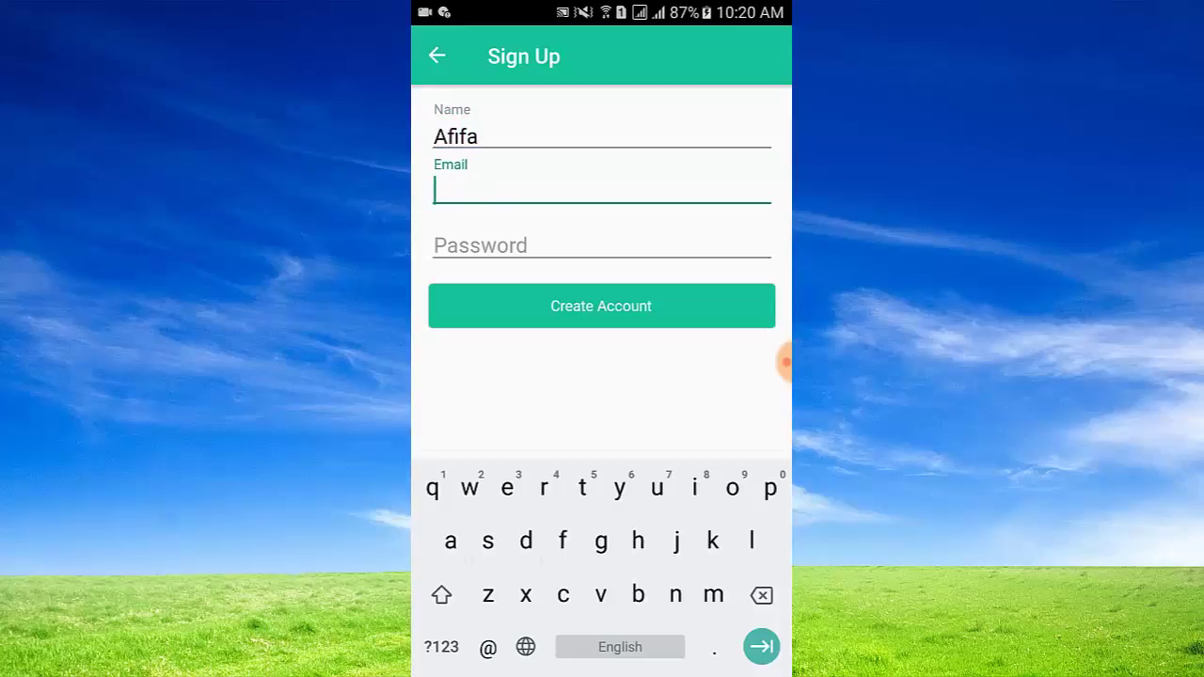
key(Tab)
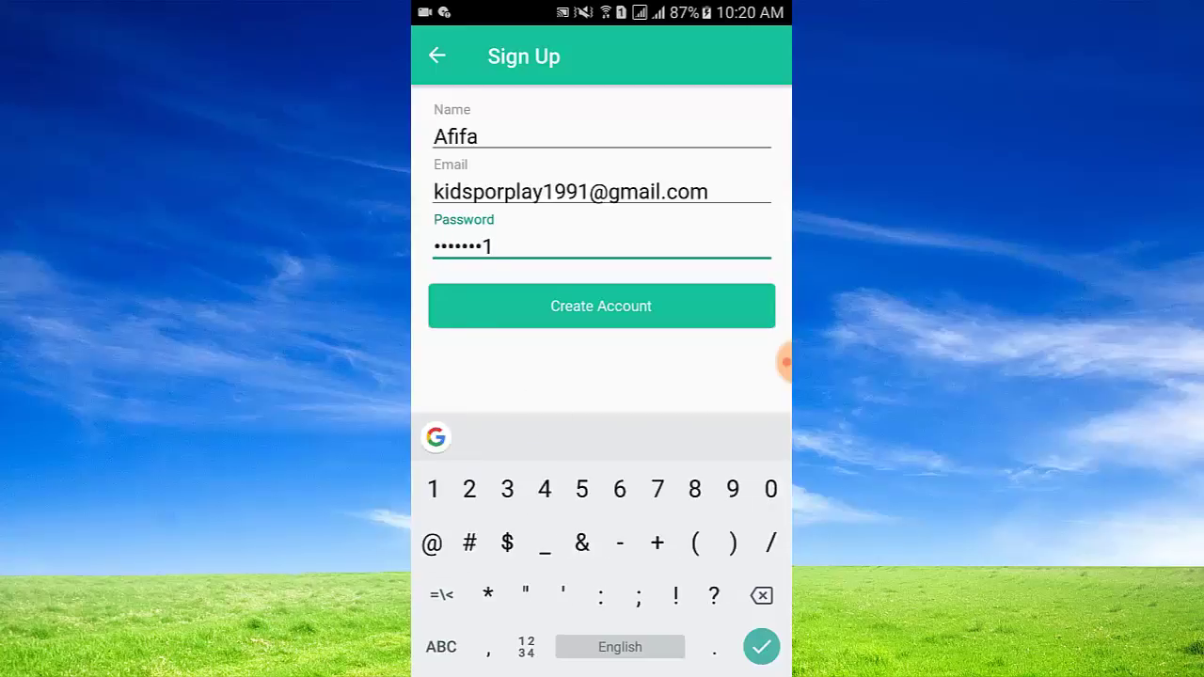
click(601, 306)
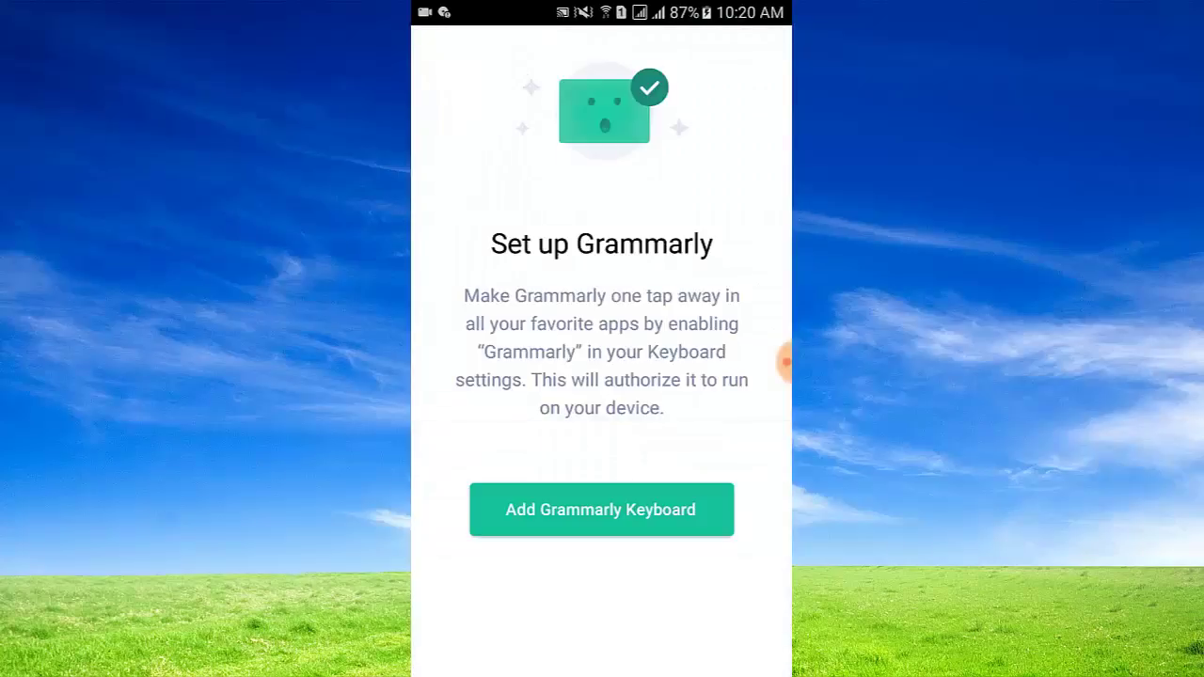
Enable Grammarly in keyboard settings, select it as the current input method, and dismiss the confirmation
click(601, 509)
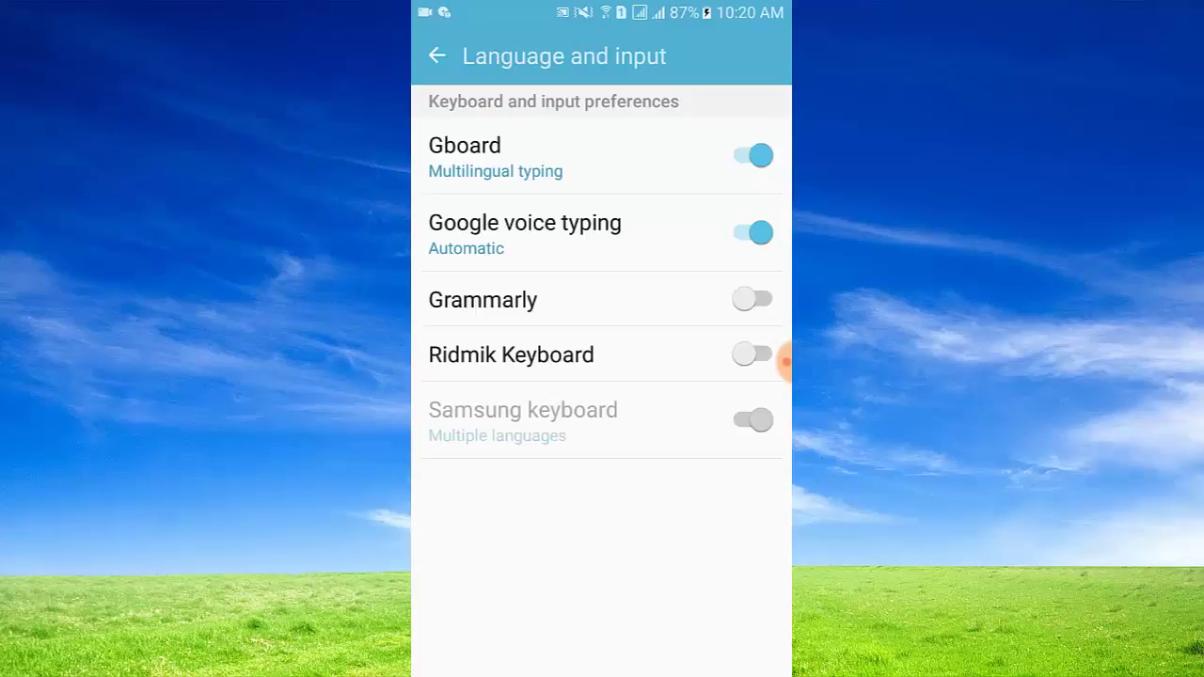
click(752, 300)
click(724, 479)
click(601, 486)
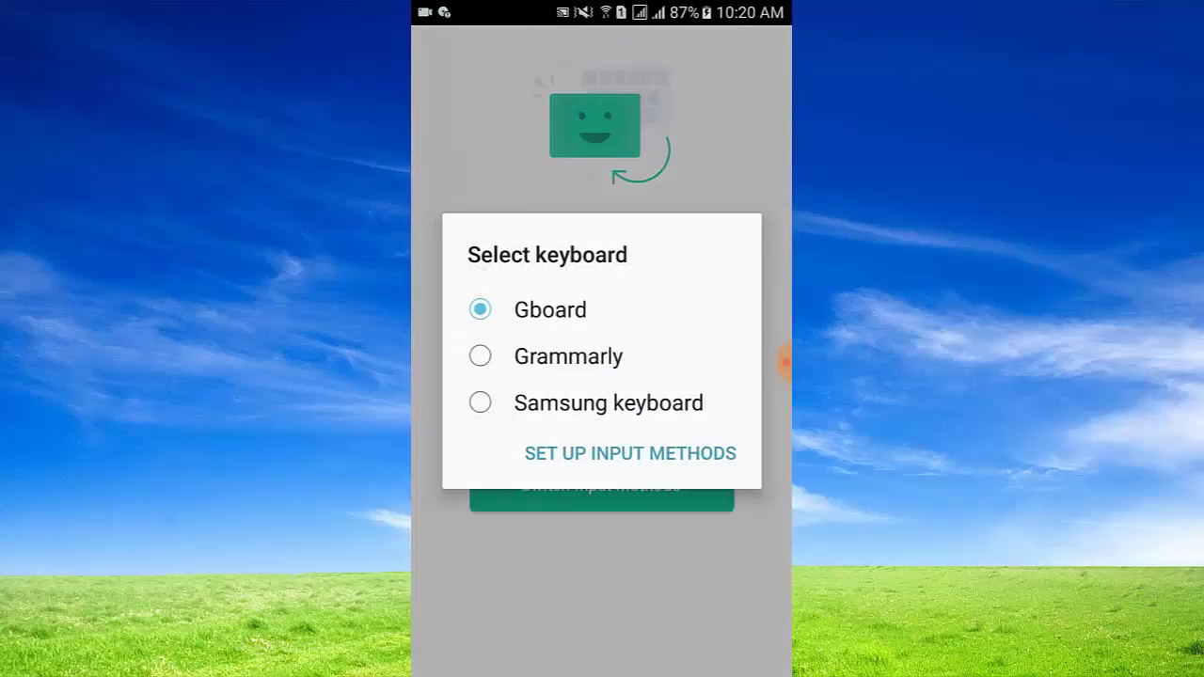
click(568, 356)
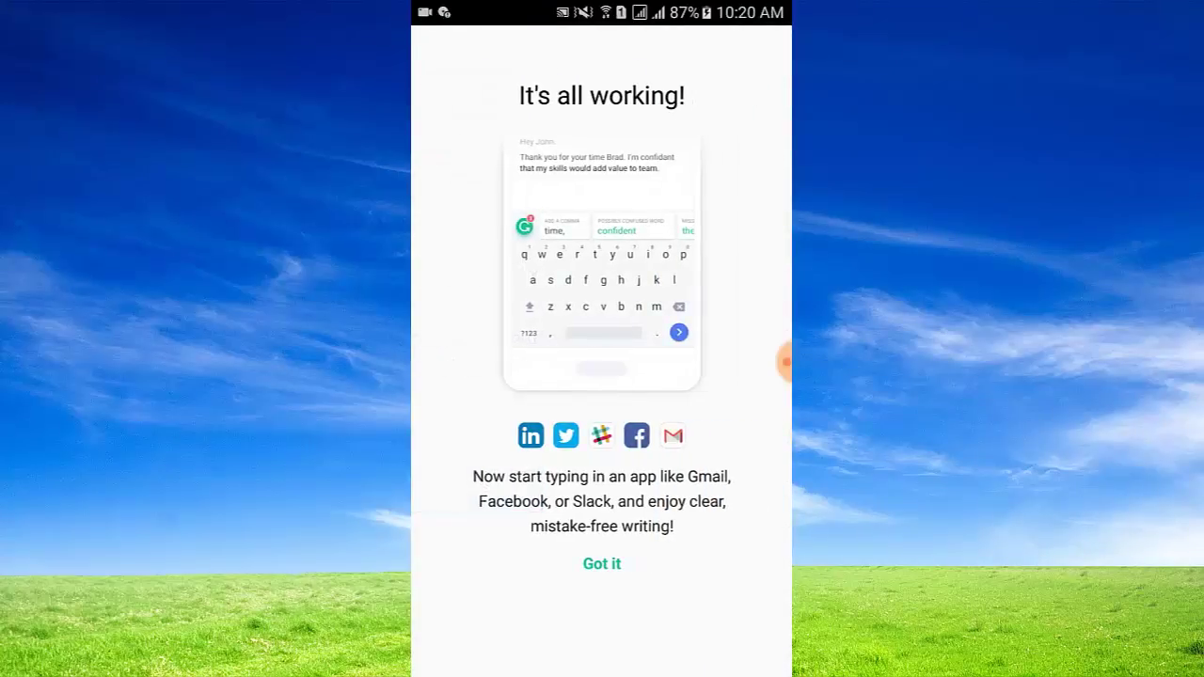
click(602, 563)
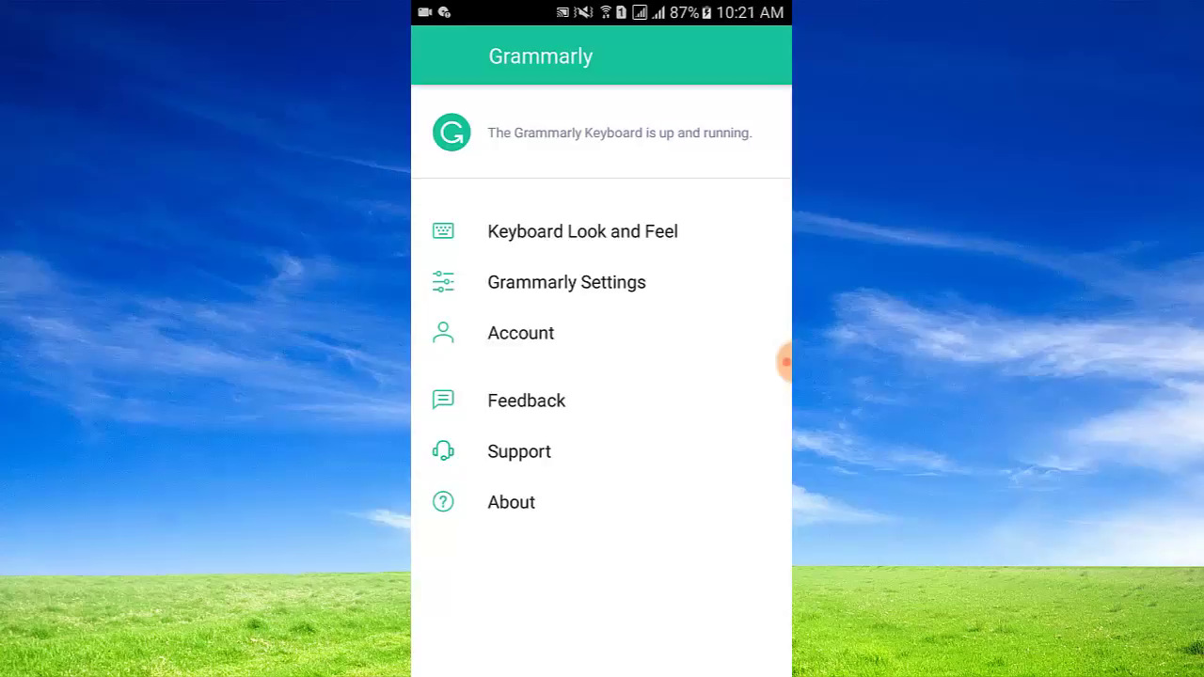
click(582, 232)
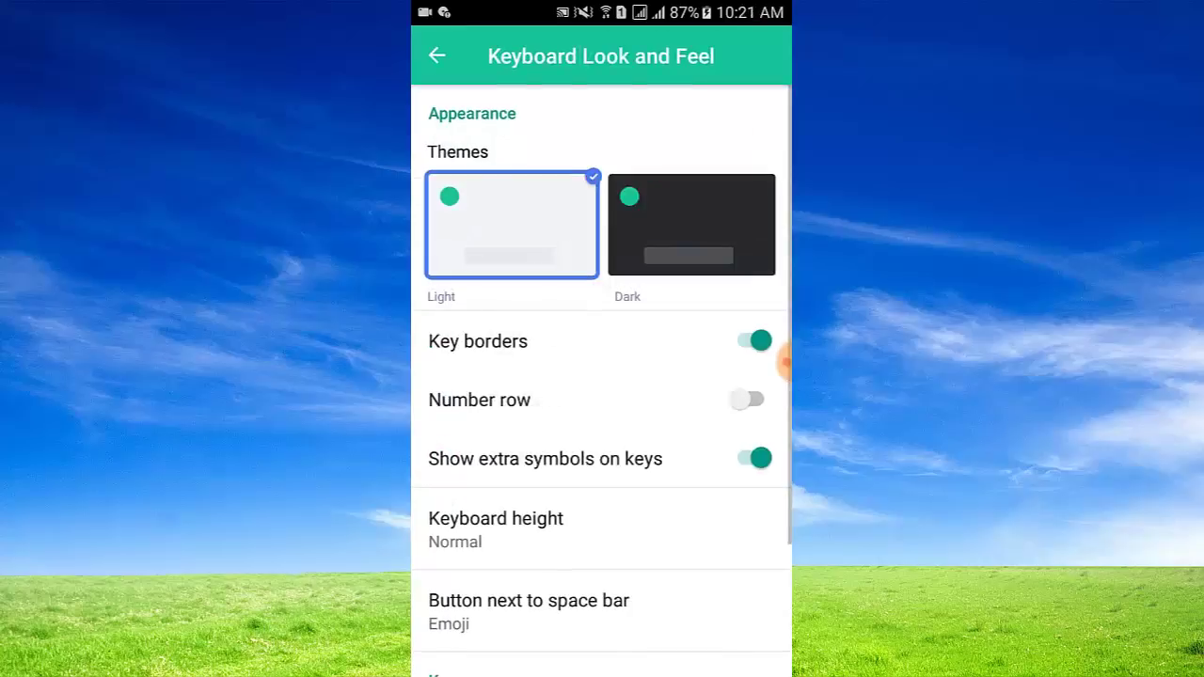
scroll(786, 360, down, 3)
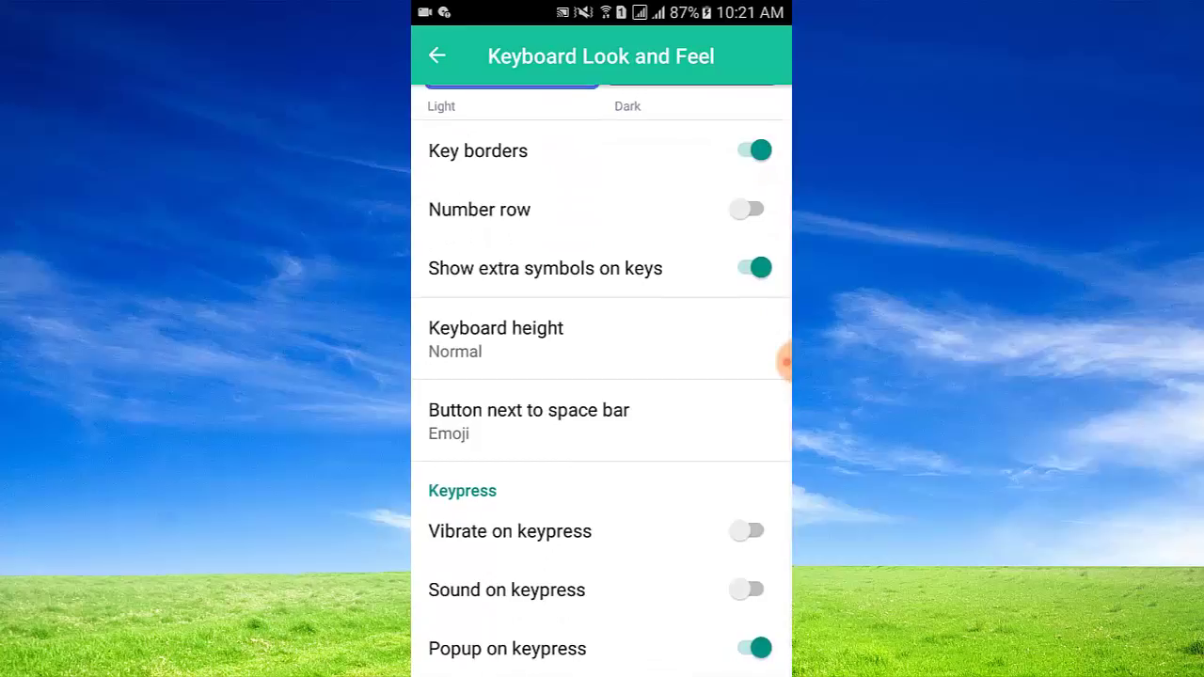
scroll(786, 361, up, 3)
click(437, 56)
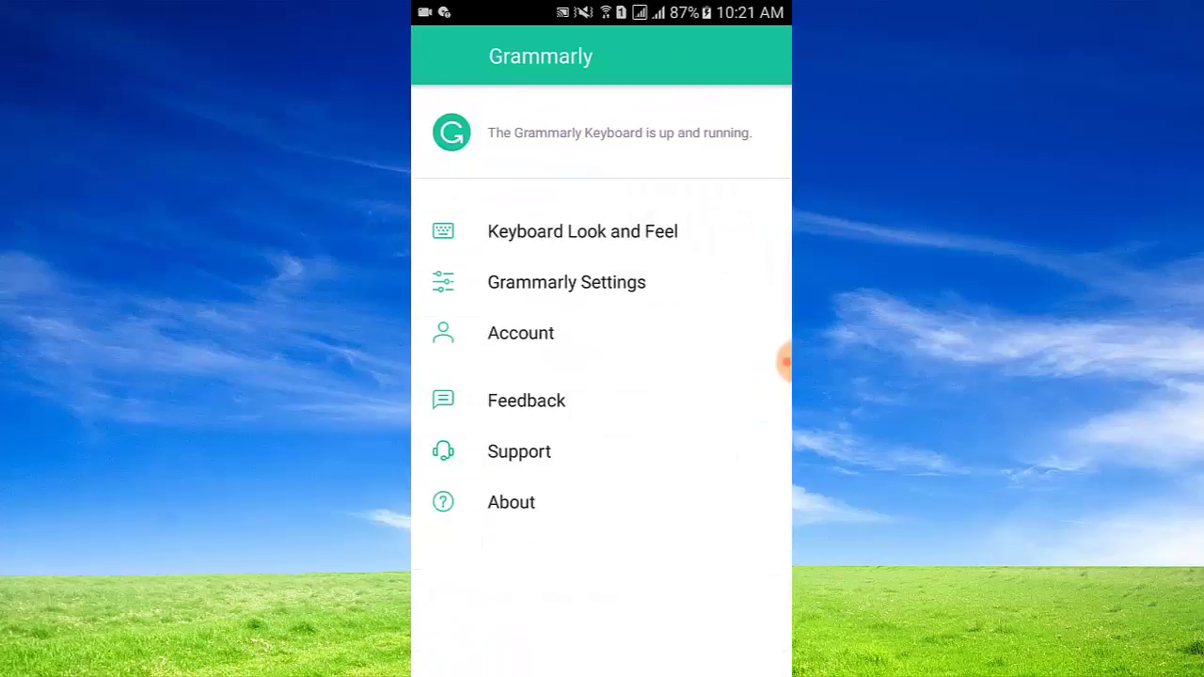
click(567, 283)
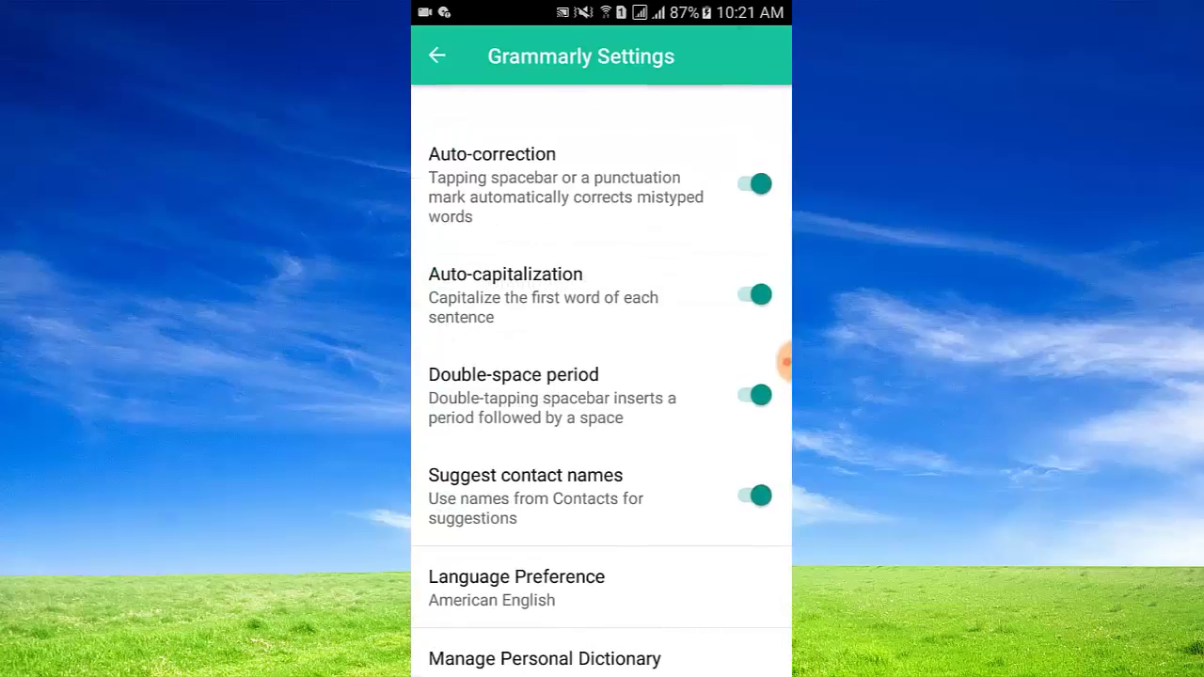
key(Escape)
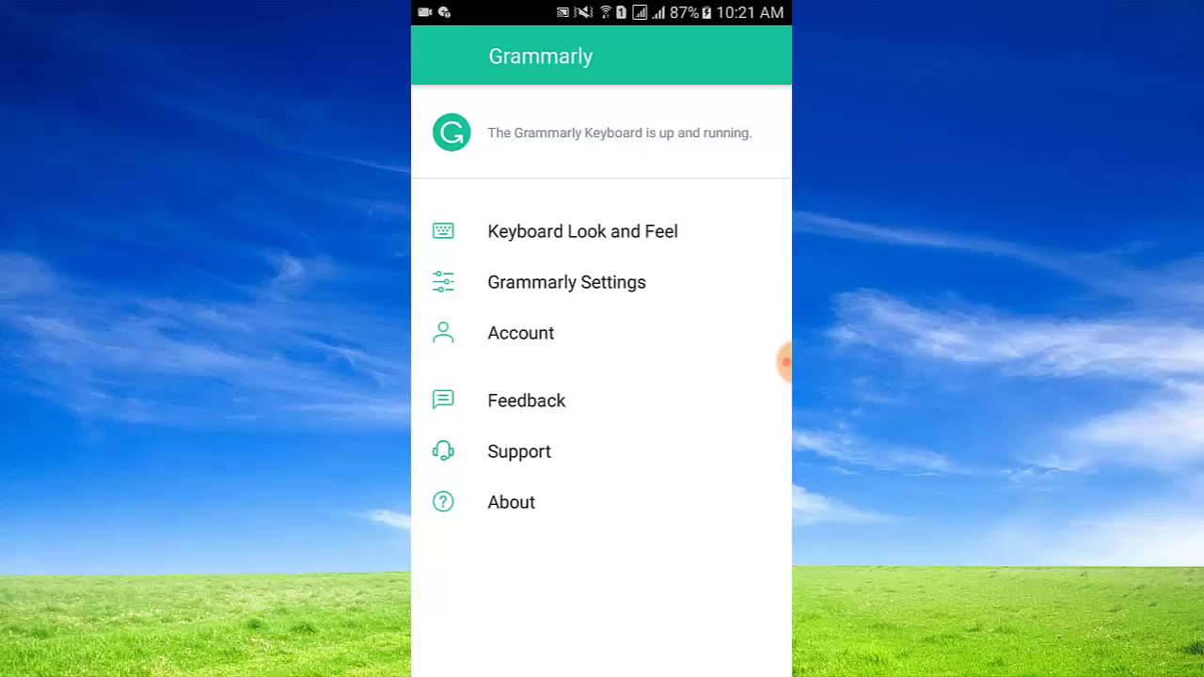
Exit Grammarly to the home screen and launch the Play Store
key(Escape)
key(alt+Tab)
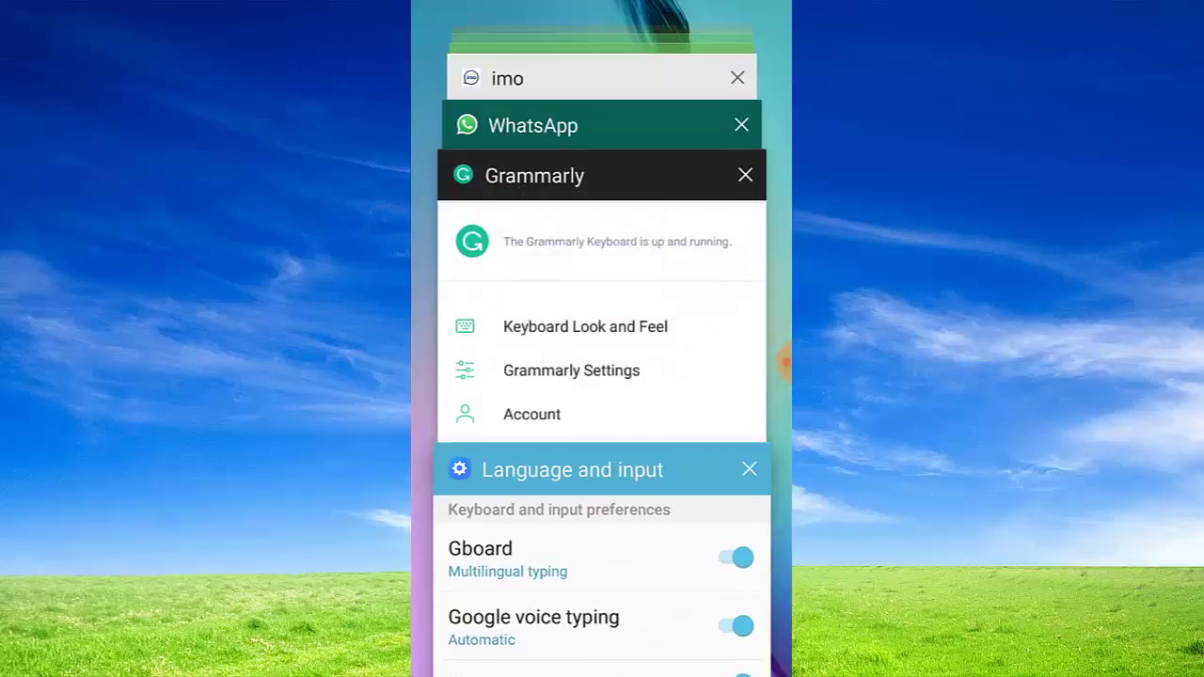
key(Escape)
key(super)
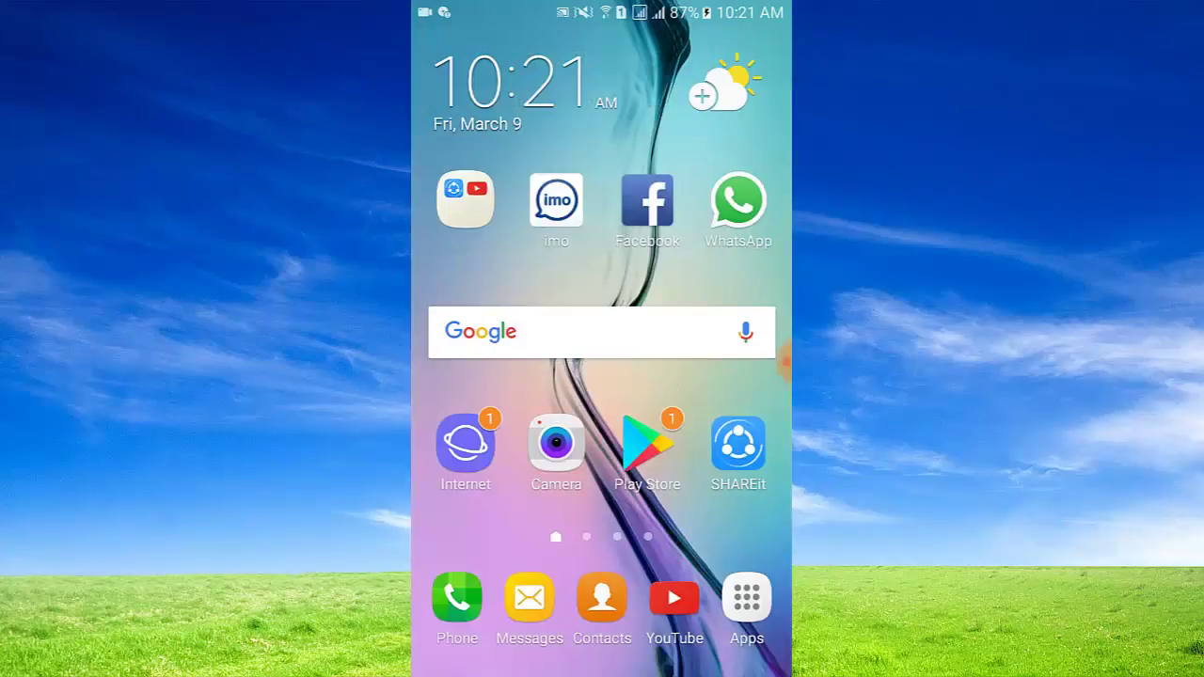
click(466, 444)
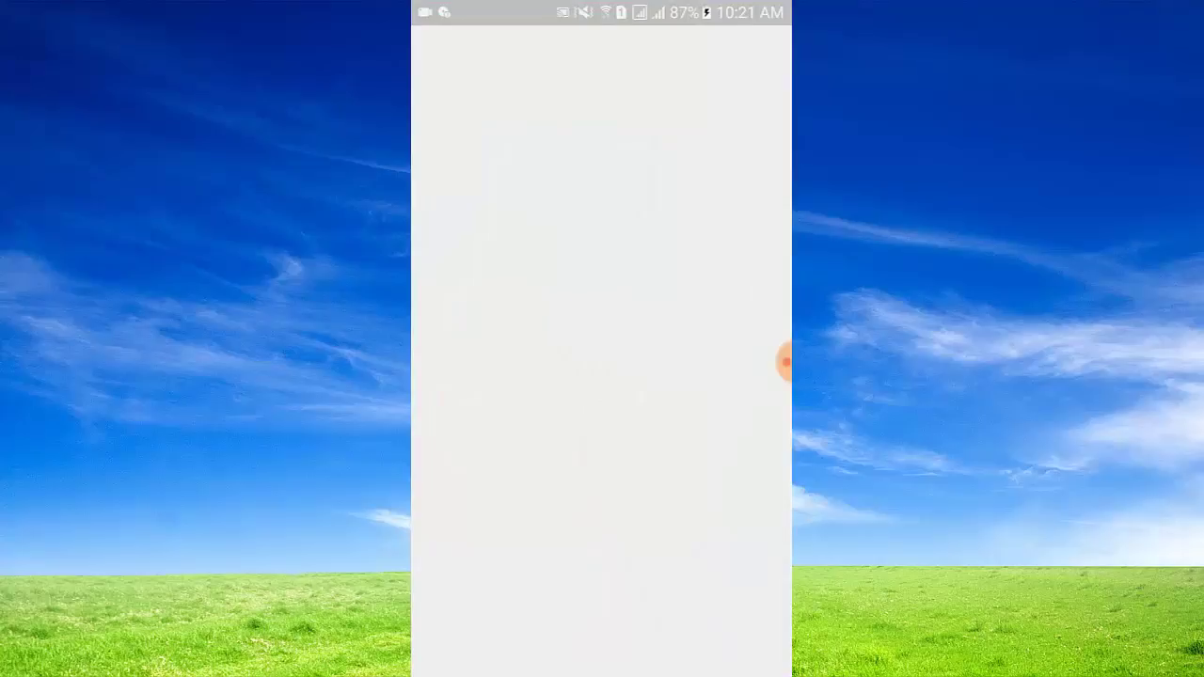
Search Grammarly and browse the Grammarly Keyboard store listing
click(565, 60)
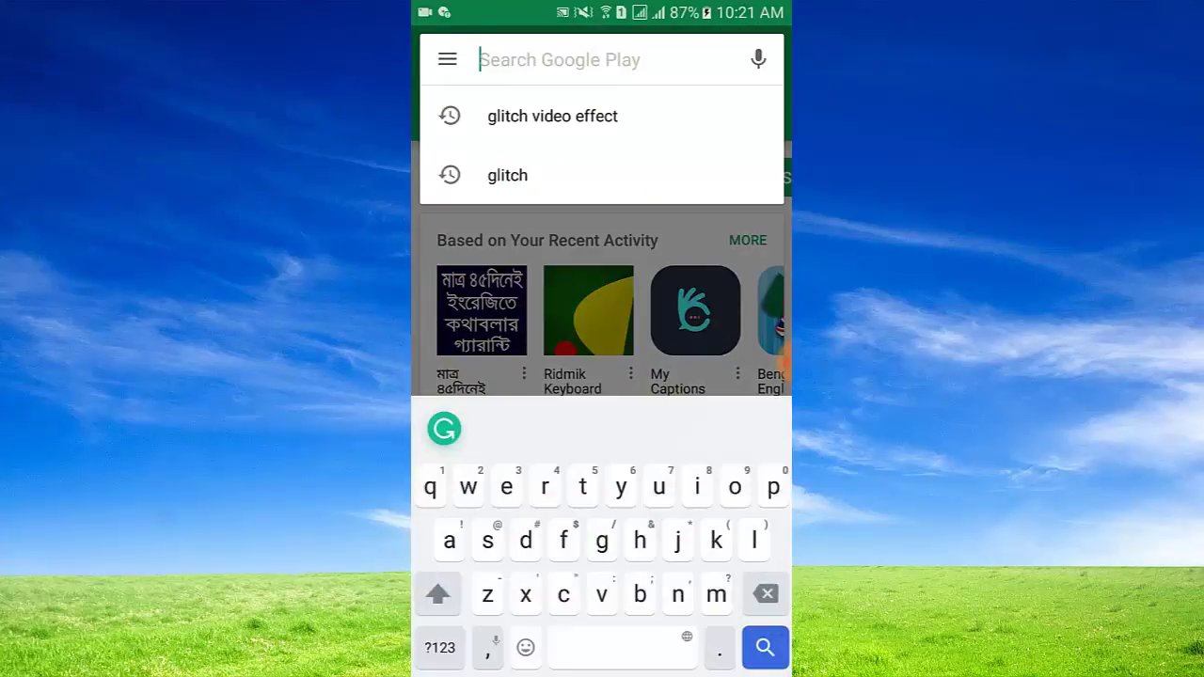
click(444, 429)
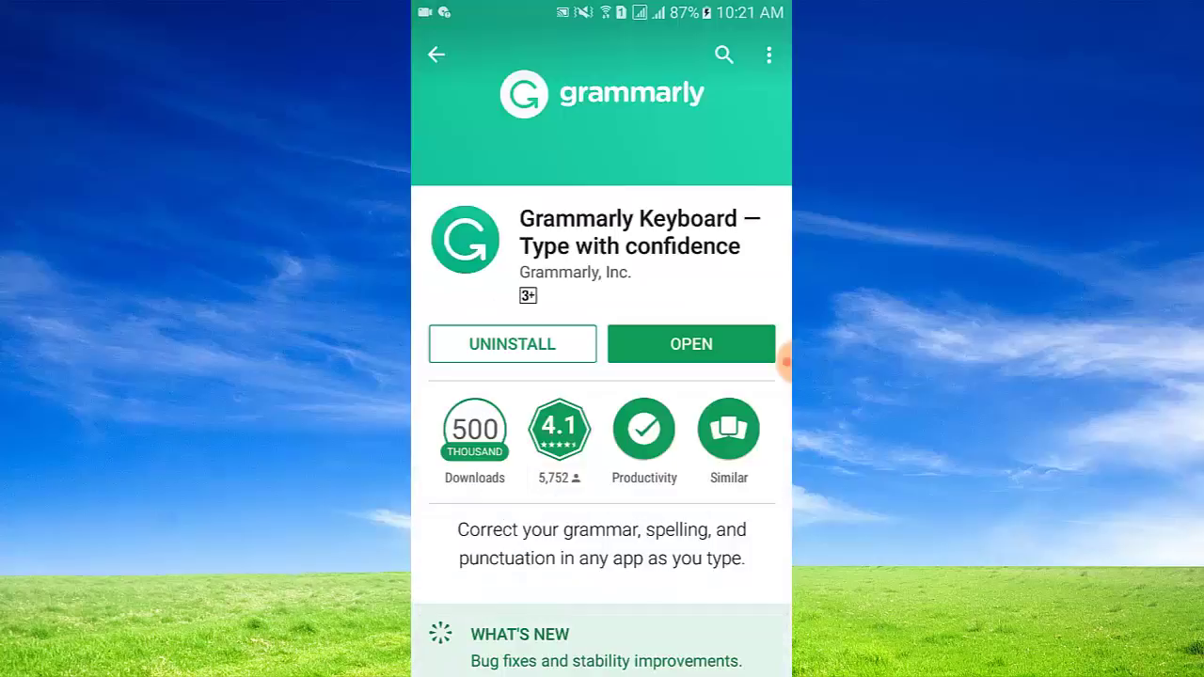
scroll(603, 377, down, 5)
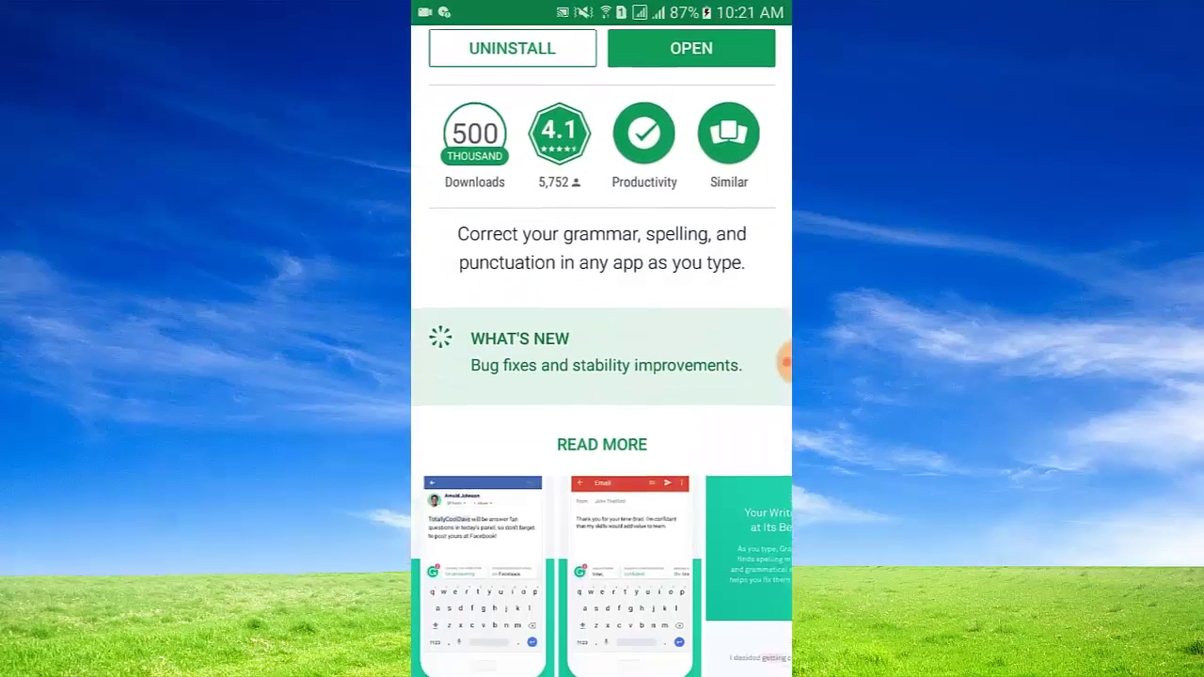
scroll(602, 376, down, 4)
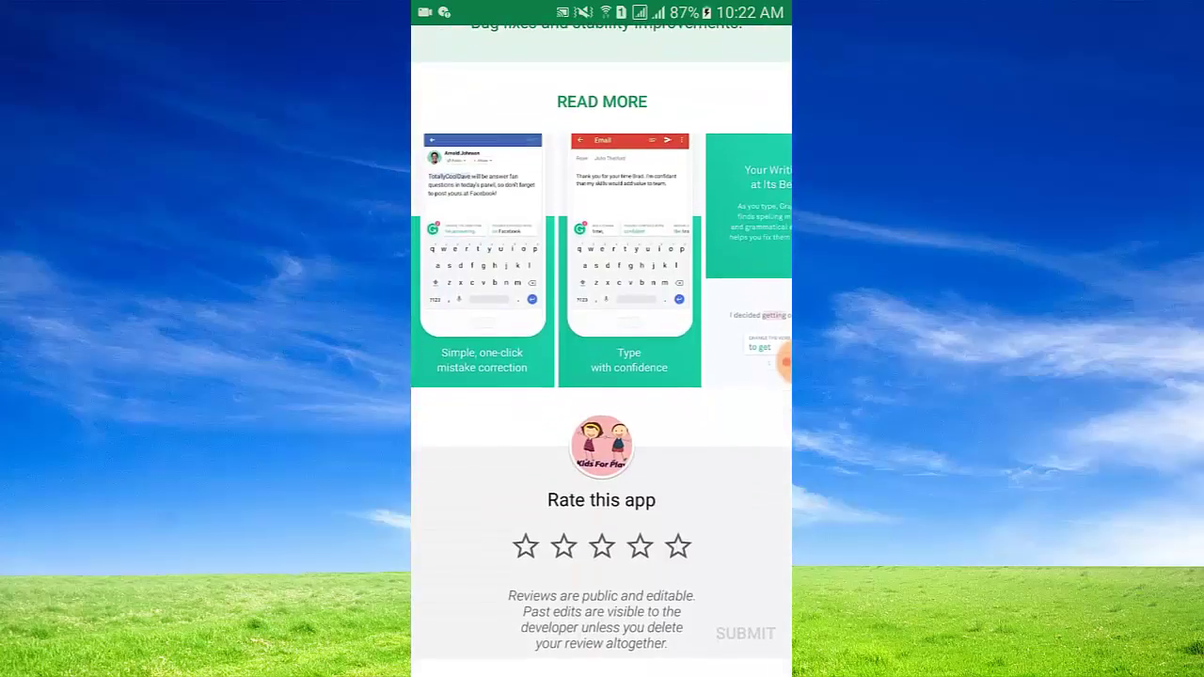
scroll(784, 363, up, 10)
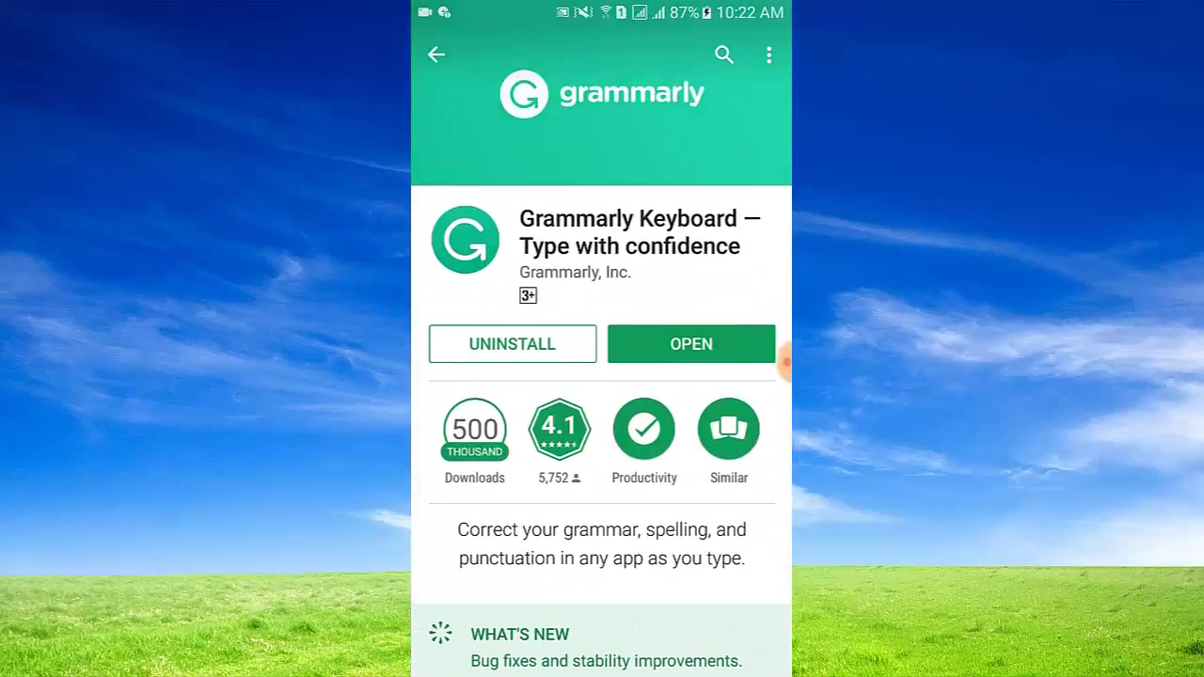